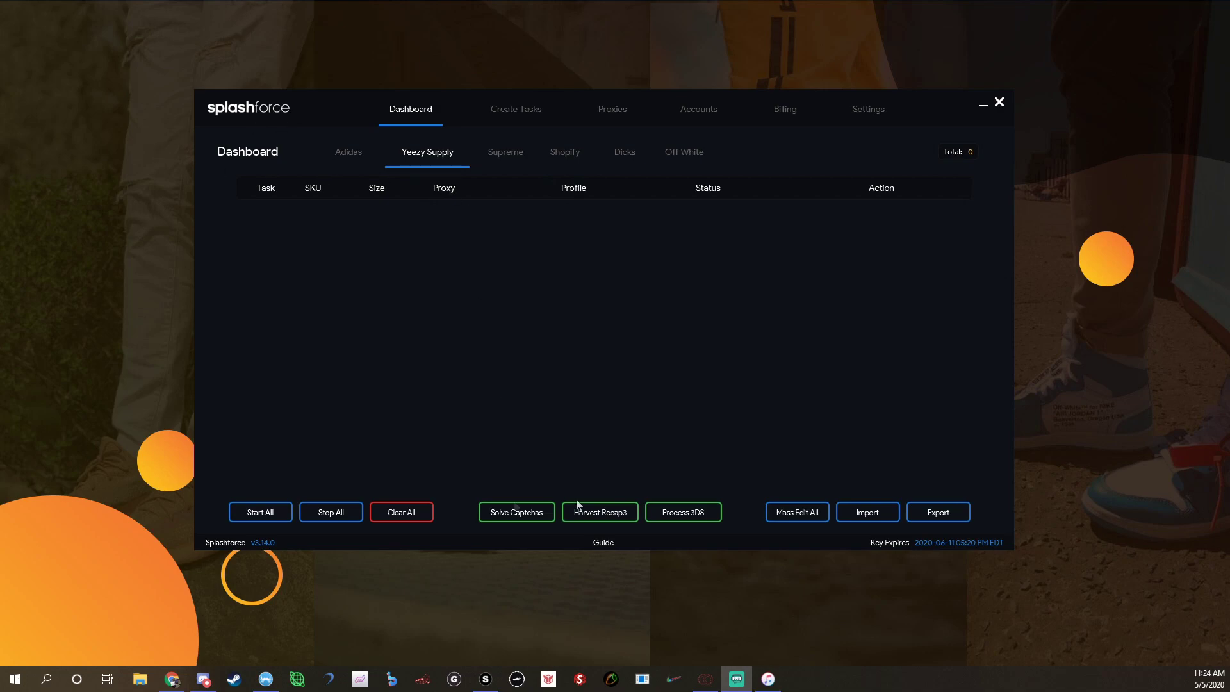
- Browse the Adidas, Yeezy Supply, Supreme, Shopify, Dicks and Off White task lists
{"action": "left_click", "coordinate": [353, 156]}
{"action": "left_click", "coordinate": [433, 159]}
{"action": "left_click", "coordinate": [506, 155]}
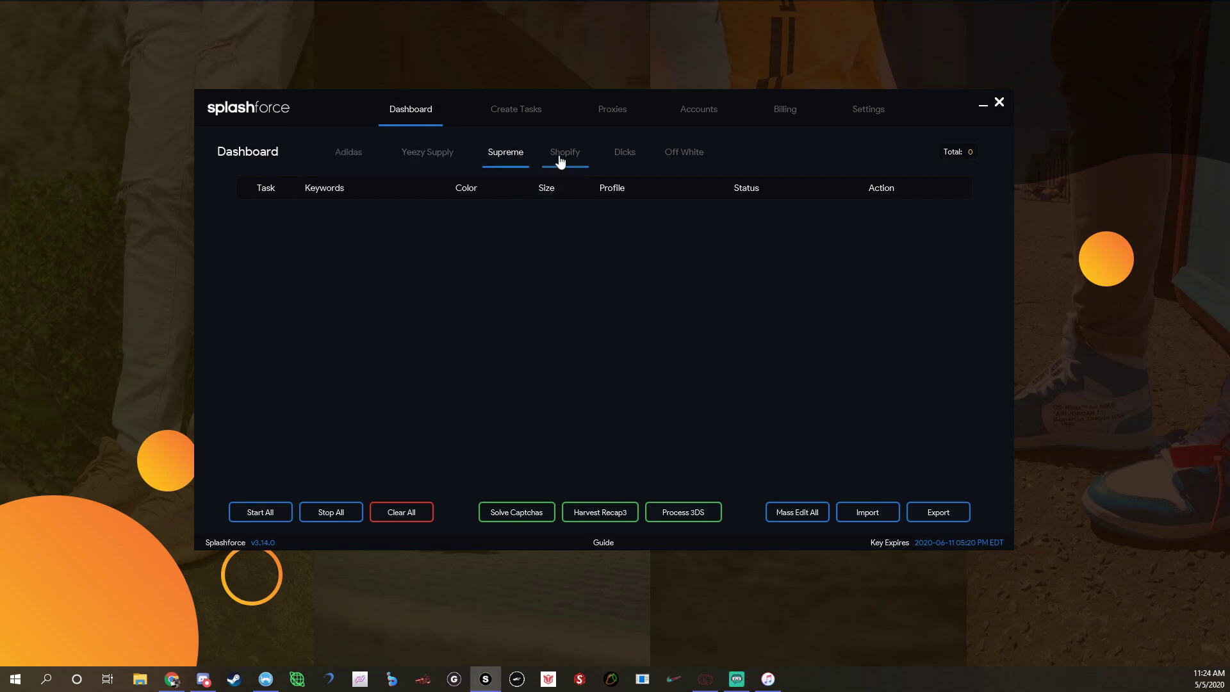
{"action": "left_click", "coordinate": [564, 155]}
{"action": "left_click", "coordinate": [625, 155]}
{"action": "left_click", "coordinate": [685, 155]}
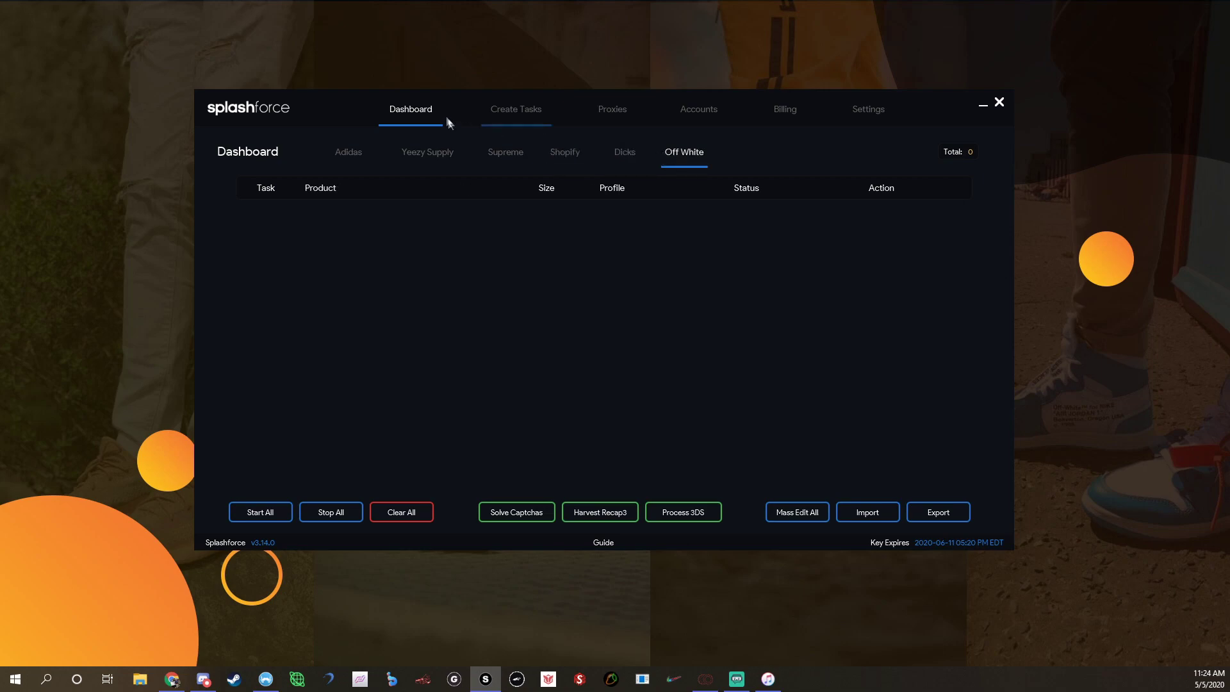
- Tour the Create Tasks, Proxies, Account Pools, Billing and Settings pages, then revisit the Yeezy Supply list
{"action": "left_click", "coordinate": [506, 119]}
{"action": "left_click", "coordinate": [620, 120]}
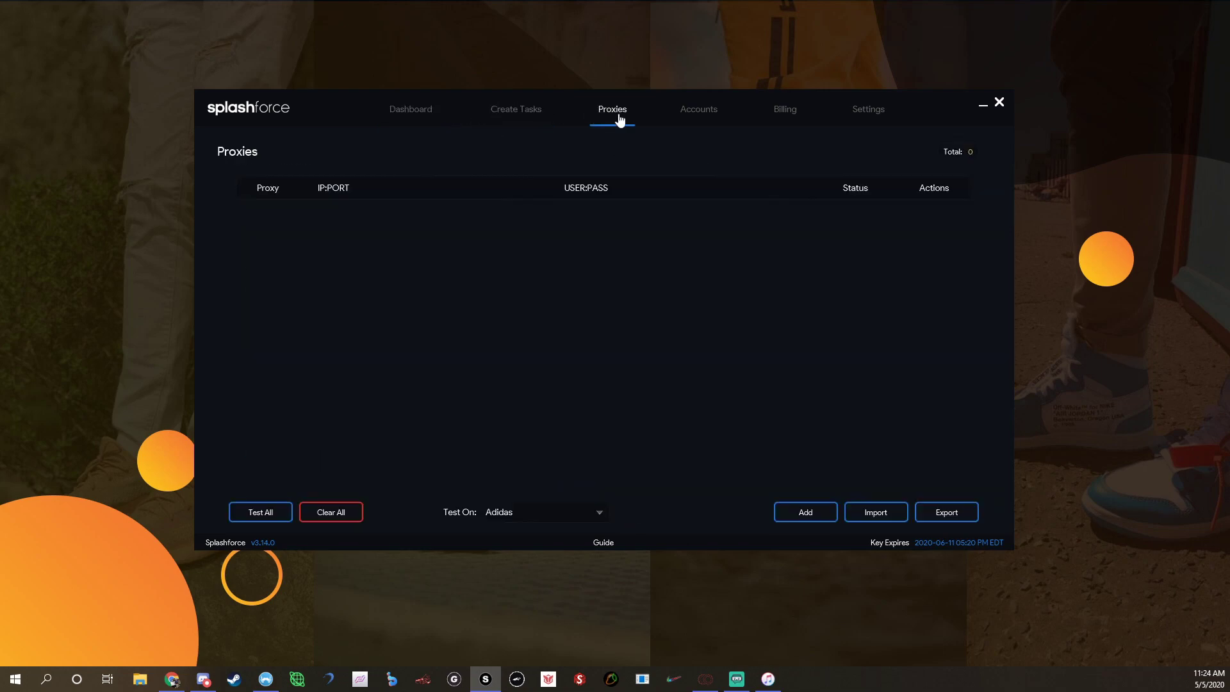
{"action": "left_click", "coordinate": [698, 120]}
{"action": "left_click", "coordinate": [809, 118]}
{"action": "left_click", "coordinate": [852, 116]}
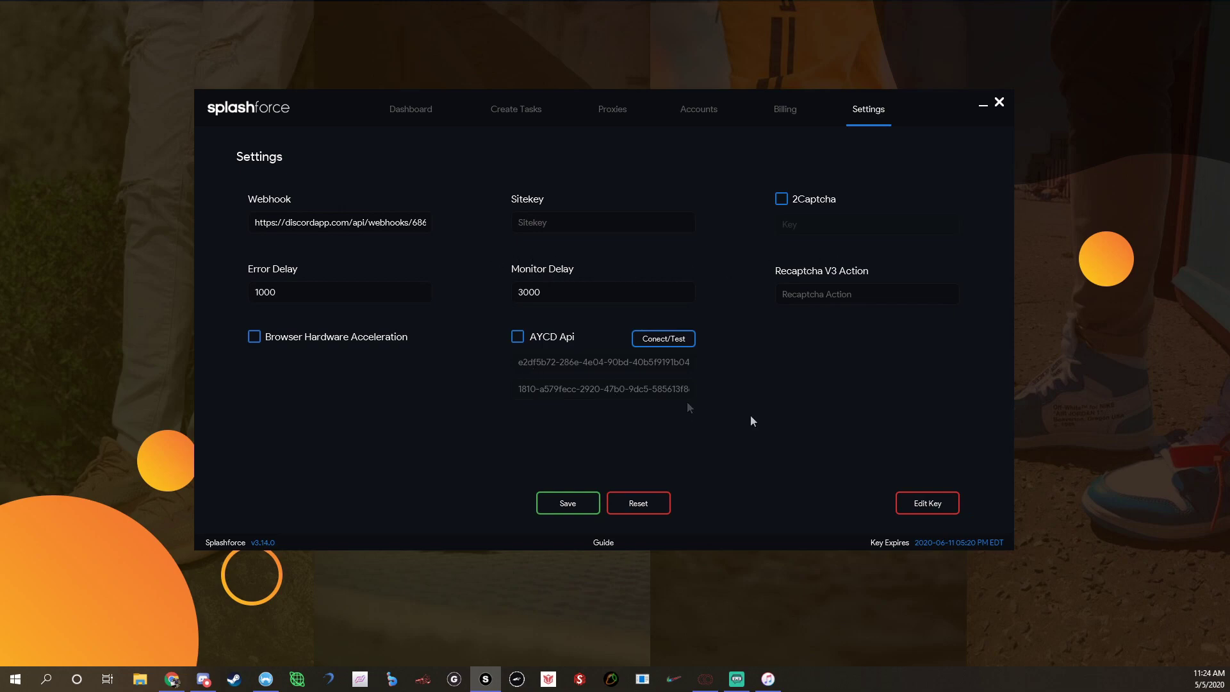
{"action": "left_click", "coordinate": [410, 111]}
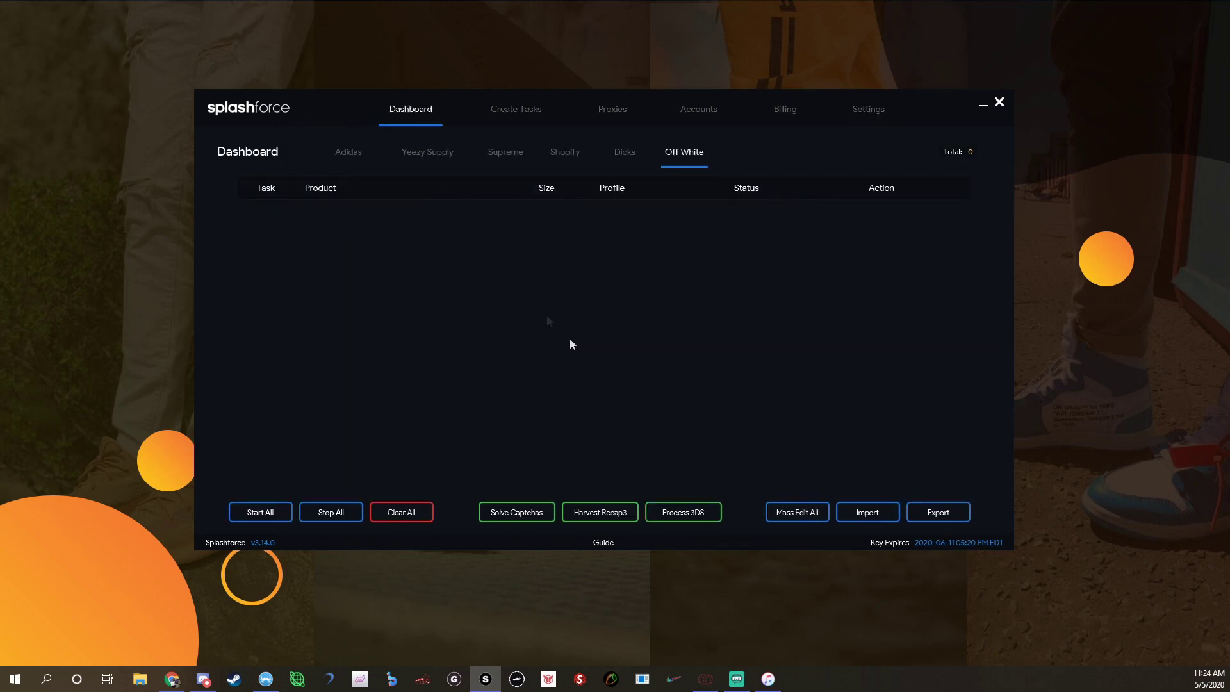
{"action": "left_click", "coordinate": [442, 157]}
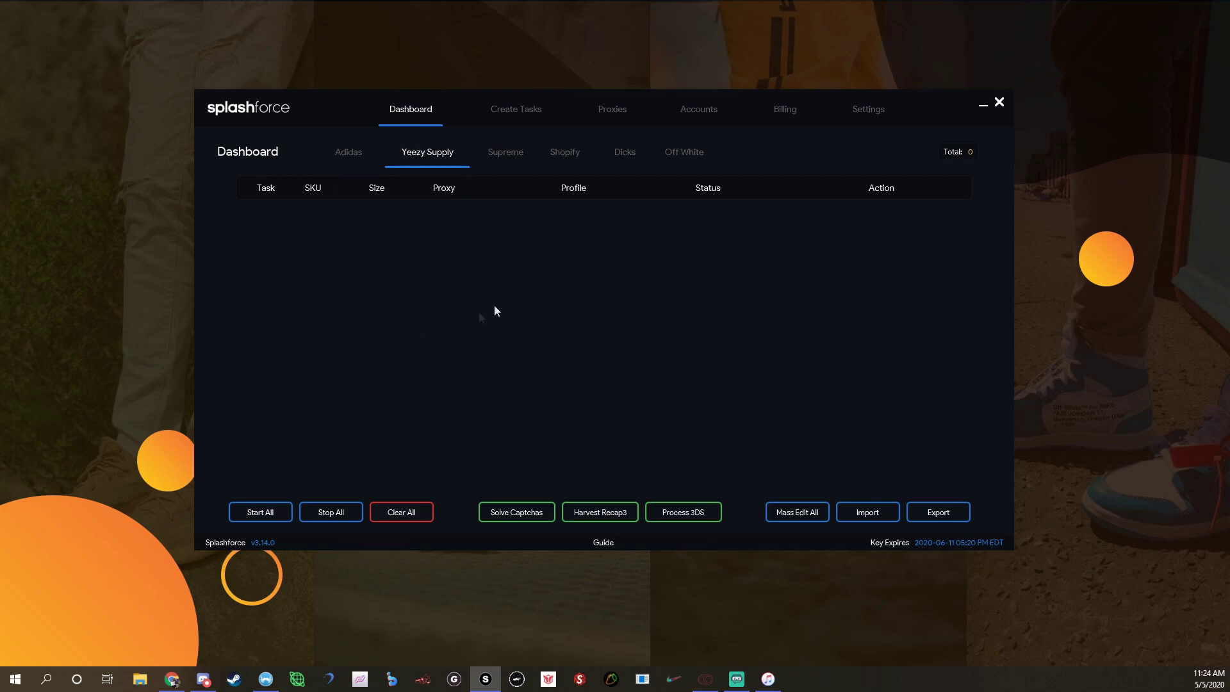
- Start a new task with site Yeezy Supply and product ID FX1234
{"action": "left_click", "coordinate": [530, 121]}
{"action": "left_click", "coordinate": [420, 223]}
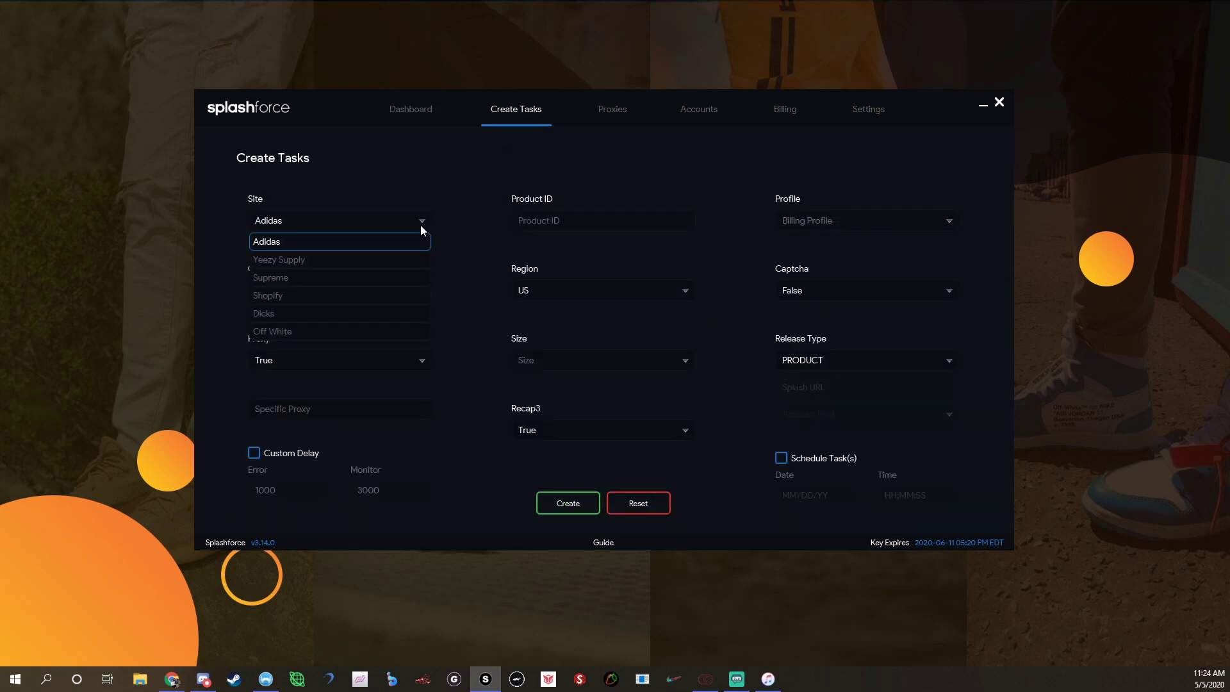
{"action": "left_click", "coordinate": [315, 262]}
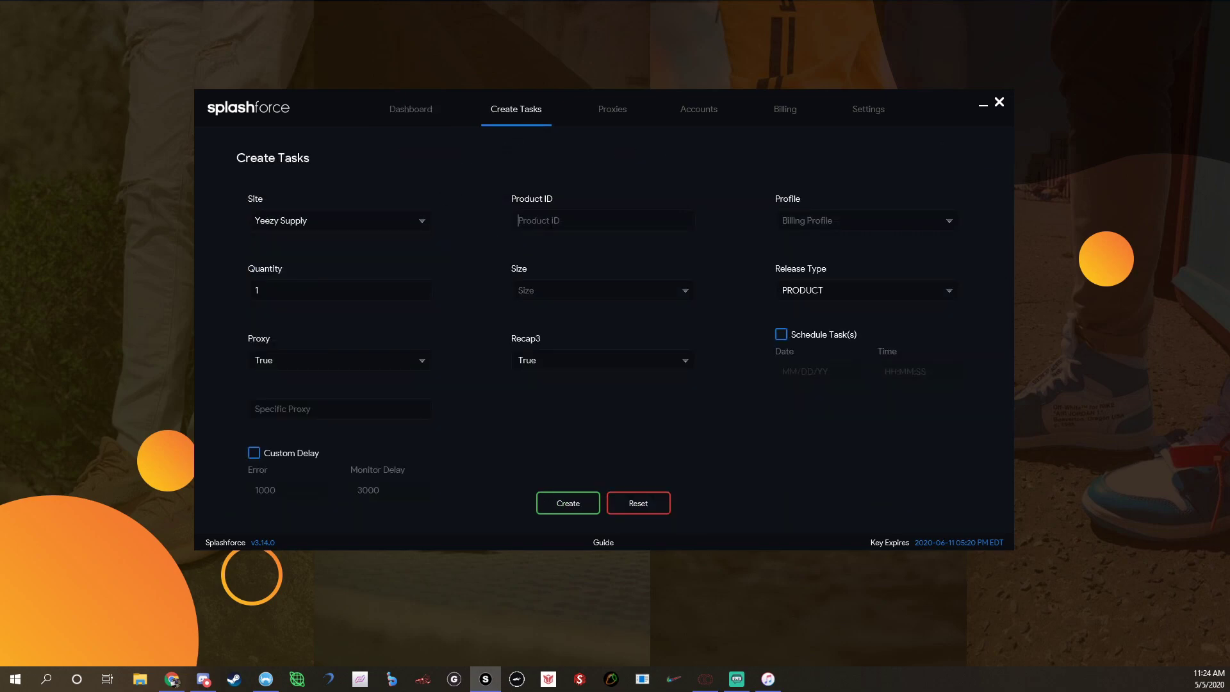
{"action": "type", "text": "FX1234"}
- Select every billing profile, Apple Card through Privacy 5 plus Cap One 1 and 2
{"action": "left_click", "coordinate": [899, 218]}
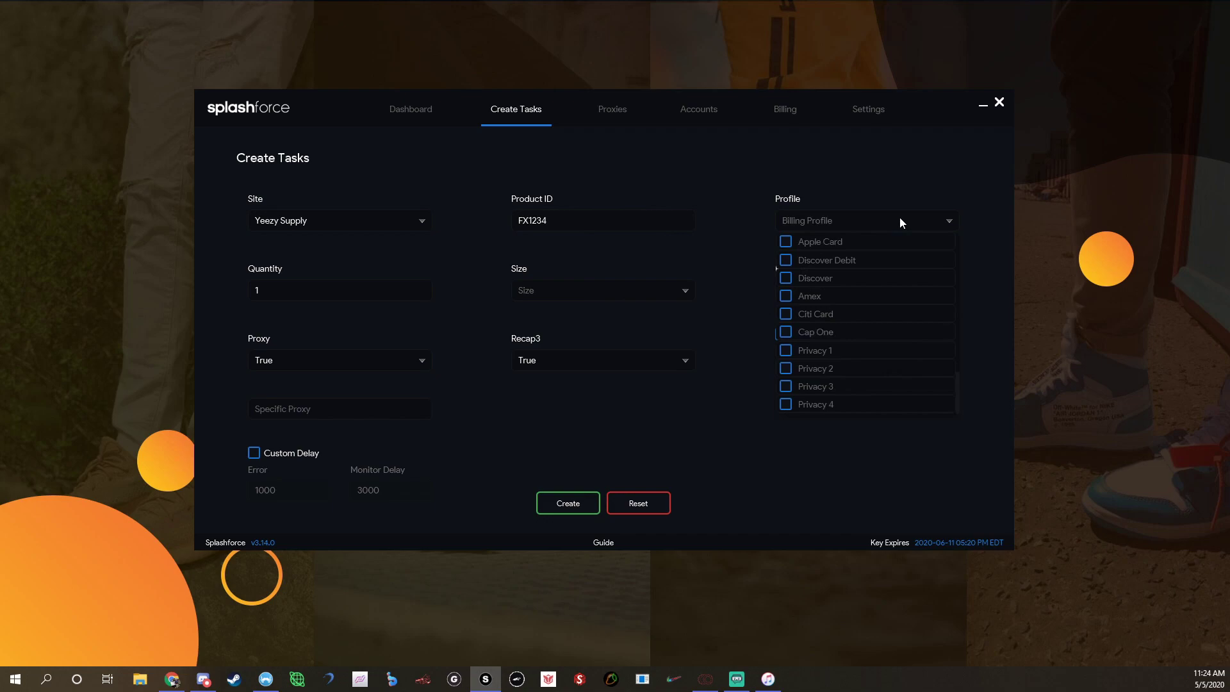
{"action": "left_click", "coordinate": [933, 215]}
{"action": "left_click", "coordinate": [937, 217]}
{"action": "left_click", "coordinate": [786, 241]}
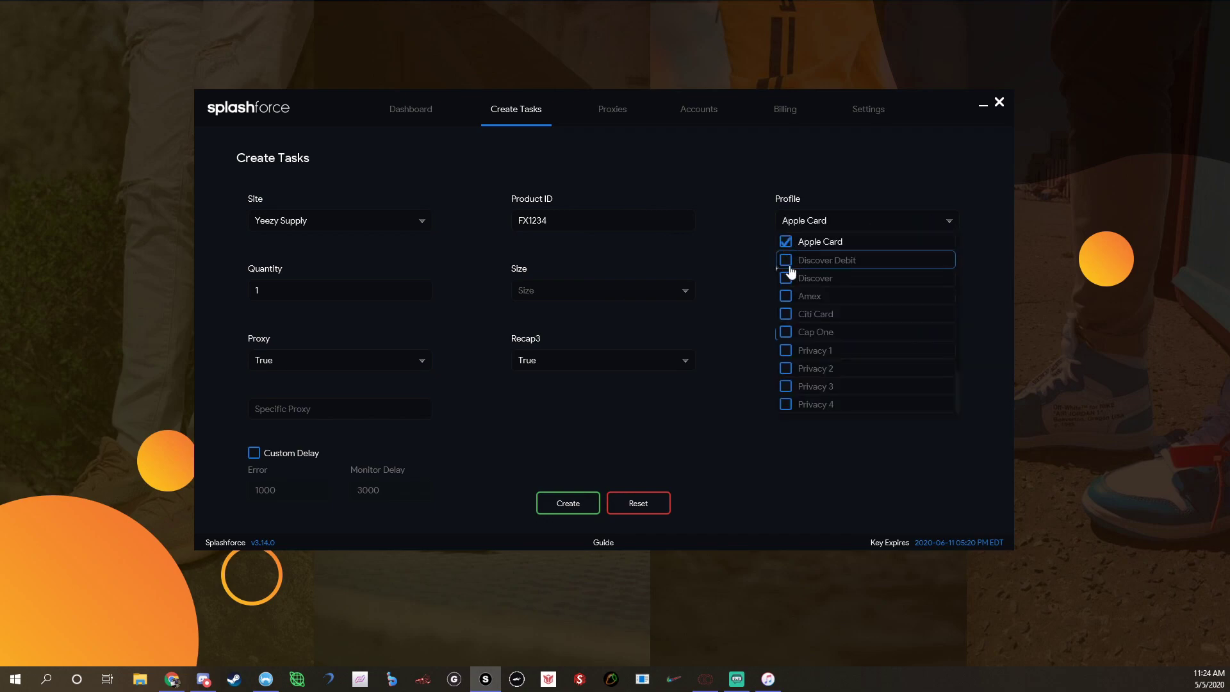
{"action": "left_click", "coordinate": [785, 260]}
{"action": "left_click", "coordinate": [785, 278]}
{"action": "left_click", "coordinate": [786, 296]}
{"action": "left_click", "coordinate": [785, 314]}
{"action": "left_click", "coordinate": [785, 331]}
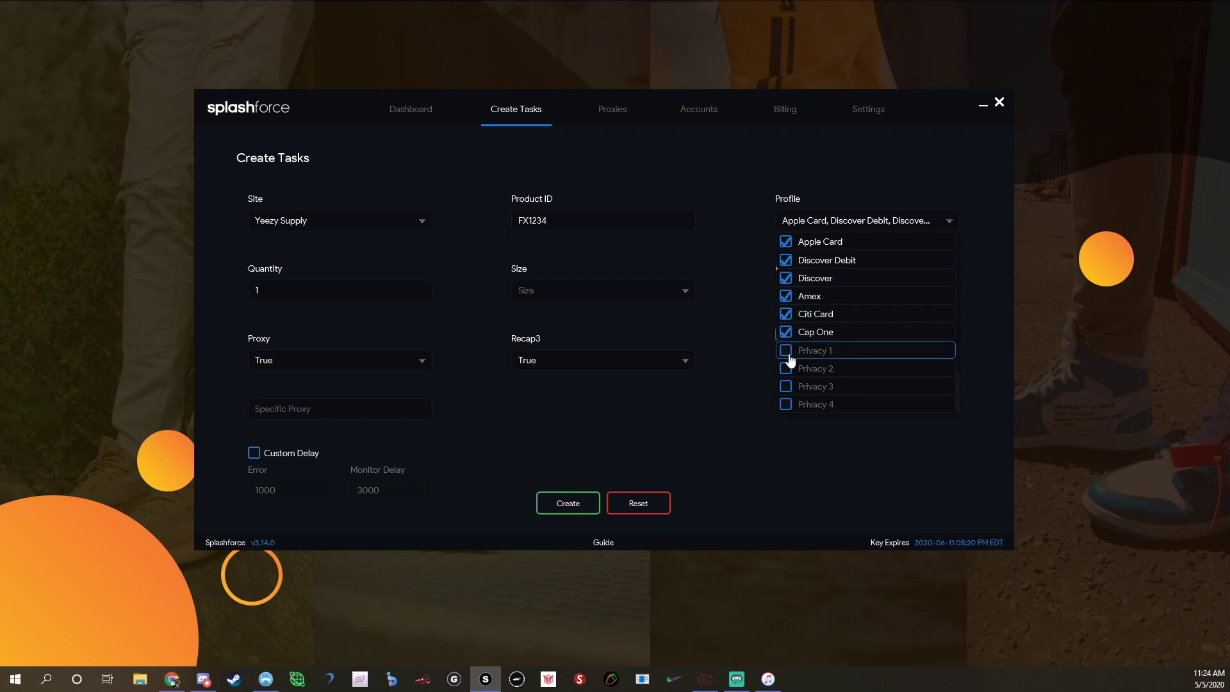
{"action": "left_click", "coordinate": [785, 350]}
{"action": "left_click", "coordinate": [786, 369]}
{"action": "left_click", "coordinate": [786, 386]}
{"action": "left_click", "coordinate": [786, 404]}
{"action": "scroll", "coordinate": [785, 359], "scroll_direction": "down", "scroll_amount": 1}
{"action": "left_click", "coordinate": [785, 369]}
{"action": "left_click", "coordinate": [785, 386]}
{"action": "left_click", "coordinate": [785, 405]}
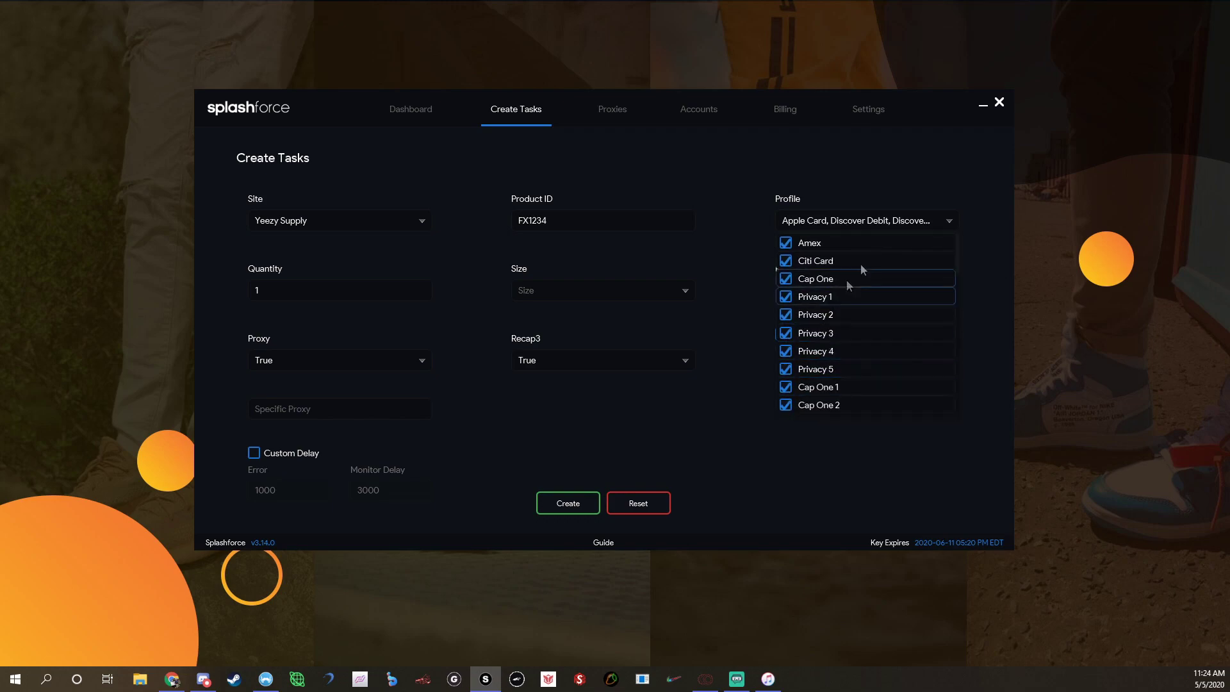
{"action": "left_click", "coordinate": [871, 192]}
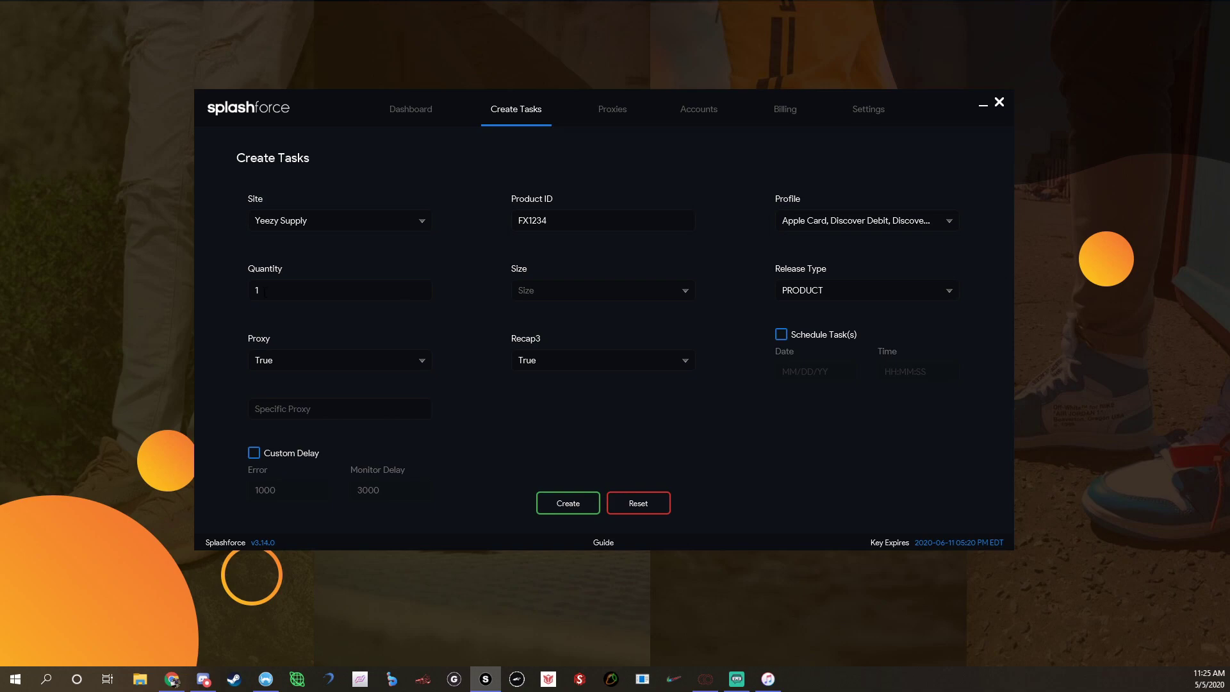
- Add sizes 5, 5.5, 6 and 6.5 to the Yeezy Supply task
{"action": "left_click", "coordinate": [687, 289]}
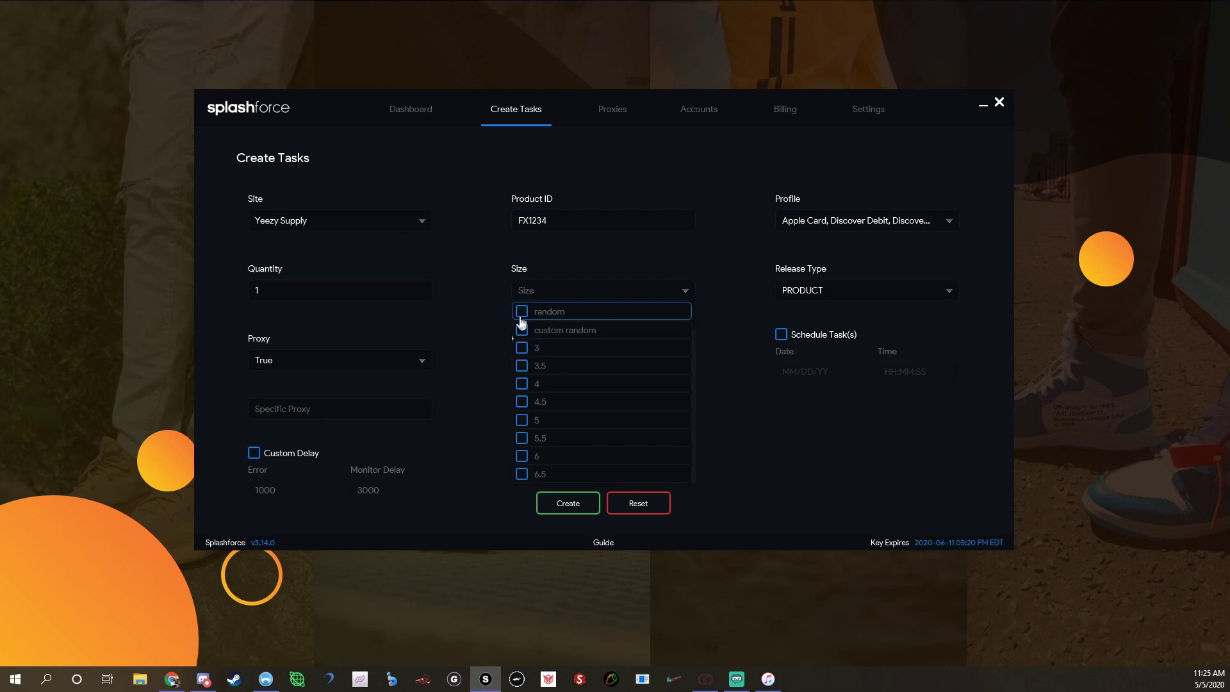
{"action": "scroll", "coordinate": [532, 374], "scroll_direction": "down", "scroll_amount": 3}
{"action": "scroll", "coordinate": [529, 384], "scroll_direction": "up", "scroll_amount": 2}
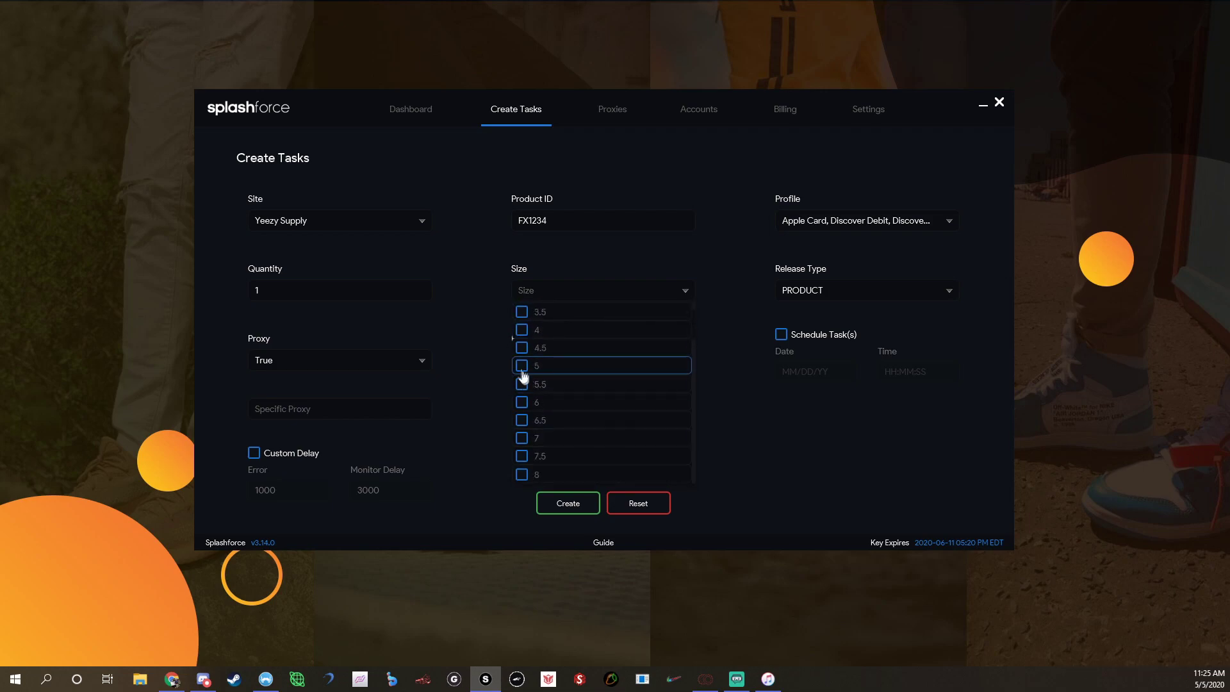
{"action": "left_click", "coordinate": [522, 365]}
{"action": "left_click", "coordinate": [522, 384]}
{"action": "left_click", "coordinate": [521, 402]}
{"action": "left_click", "coordinate": [521, 420]}
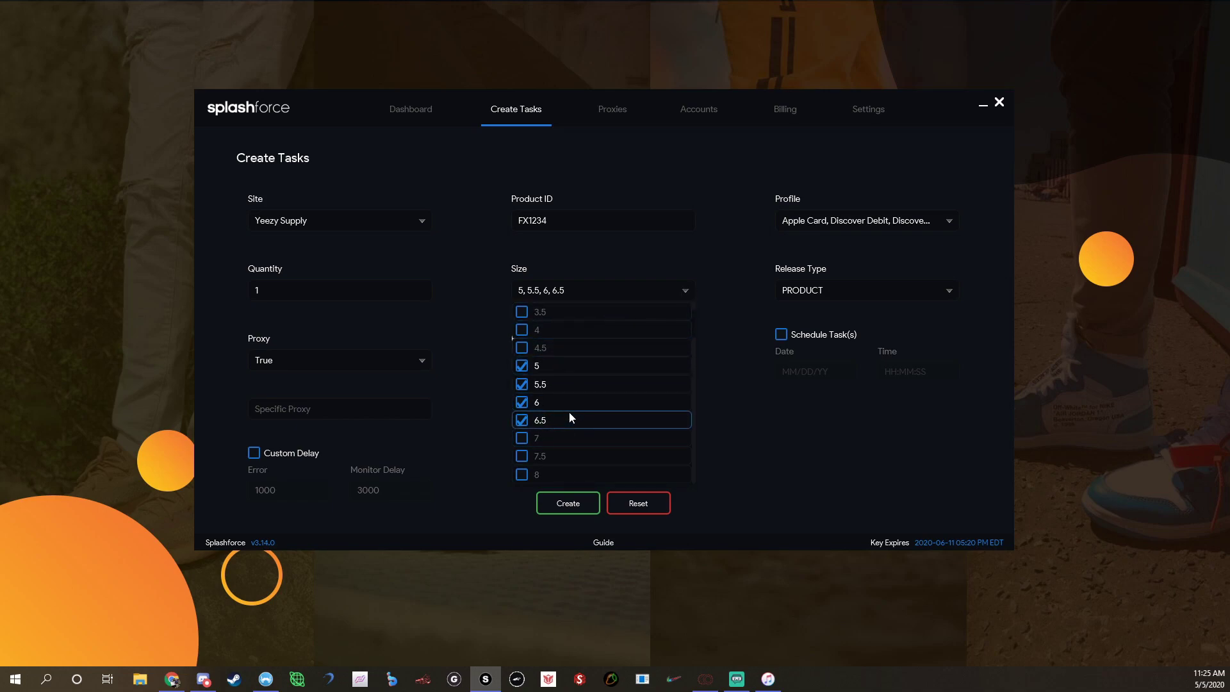
{"action": "scroll", "coordinate": [569, 412], "scroll_direction": "up", "scroll_amount": 2}
{"action": "left_click", "coordinate": [678, 288]}
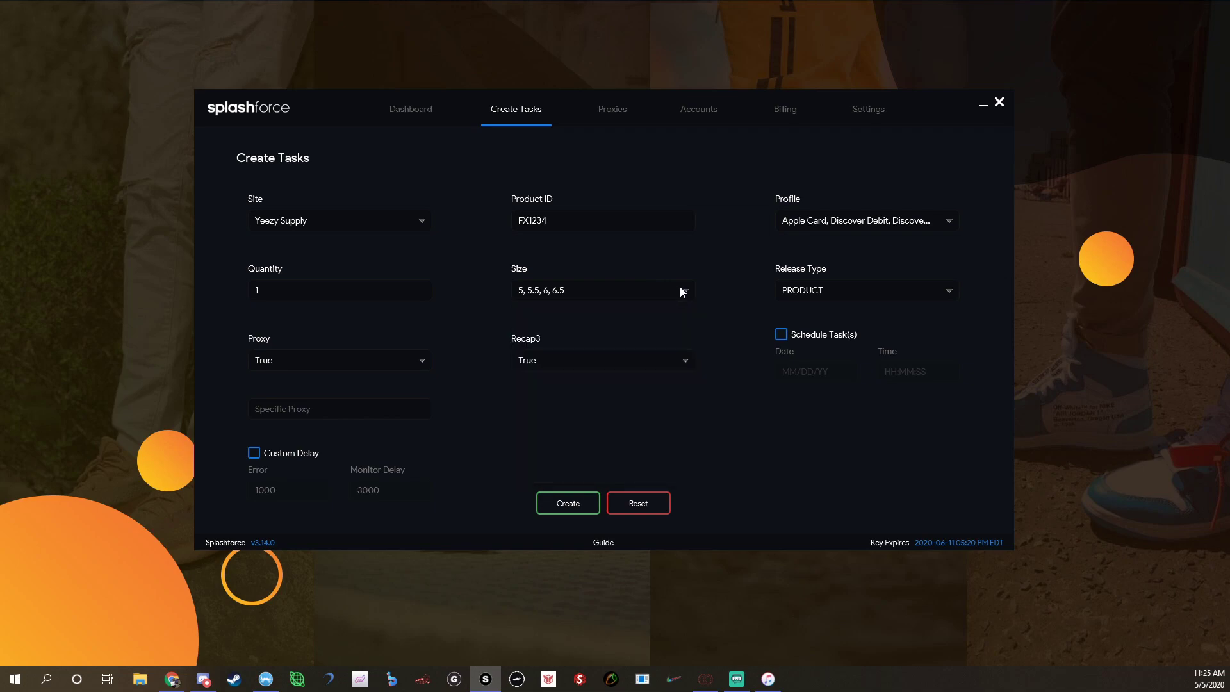
- Keep PRODUCT as the release type, then switch to the Chrome browser
{"action": "left_click", "coordinate": [868, 288]}
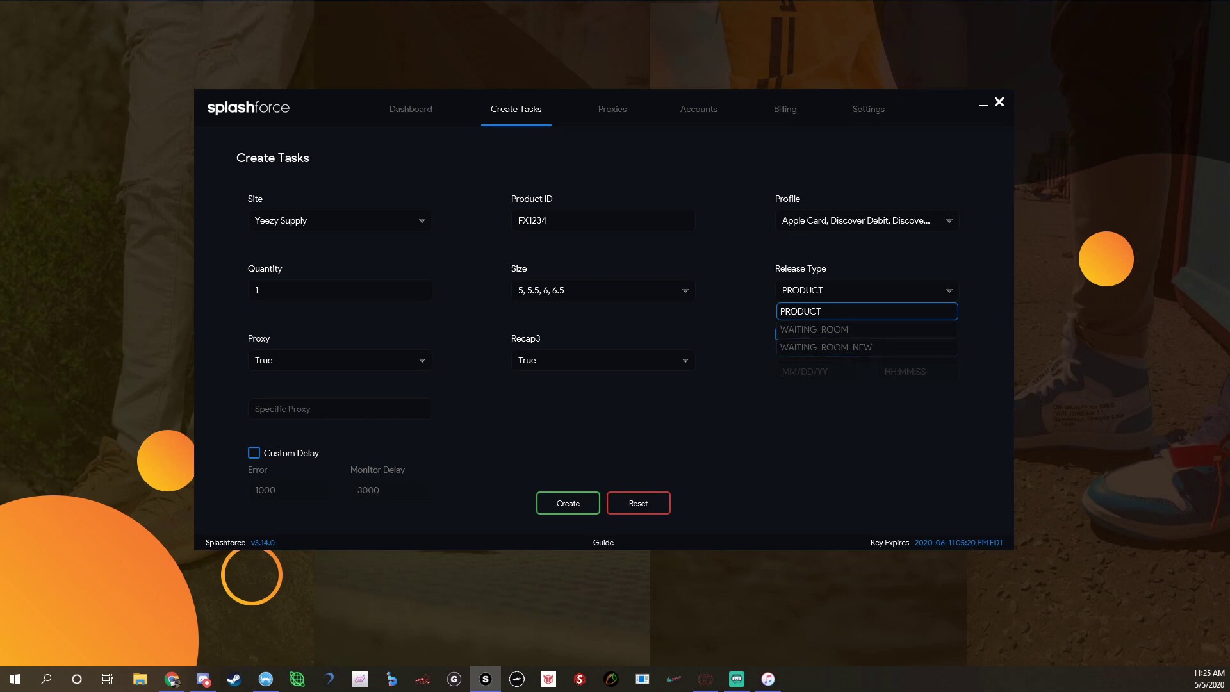
{"action": "key", "text": "Return"}
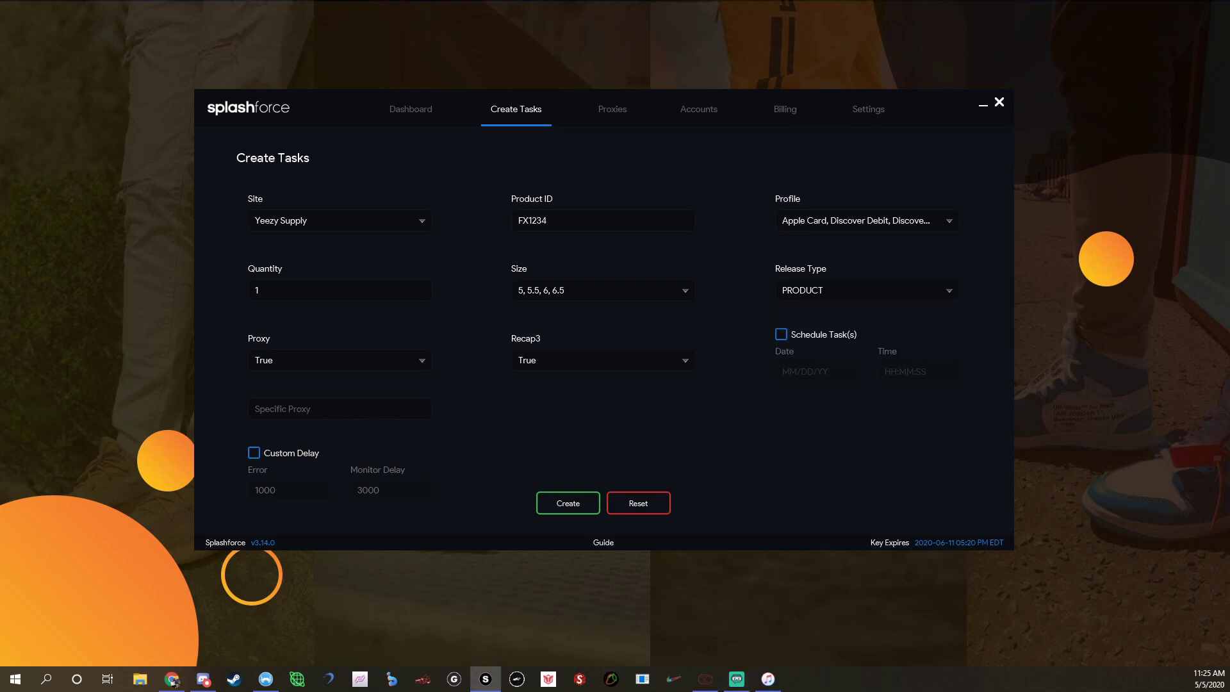
{"action": "left_click", "coordinate": [172, 679]}
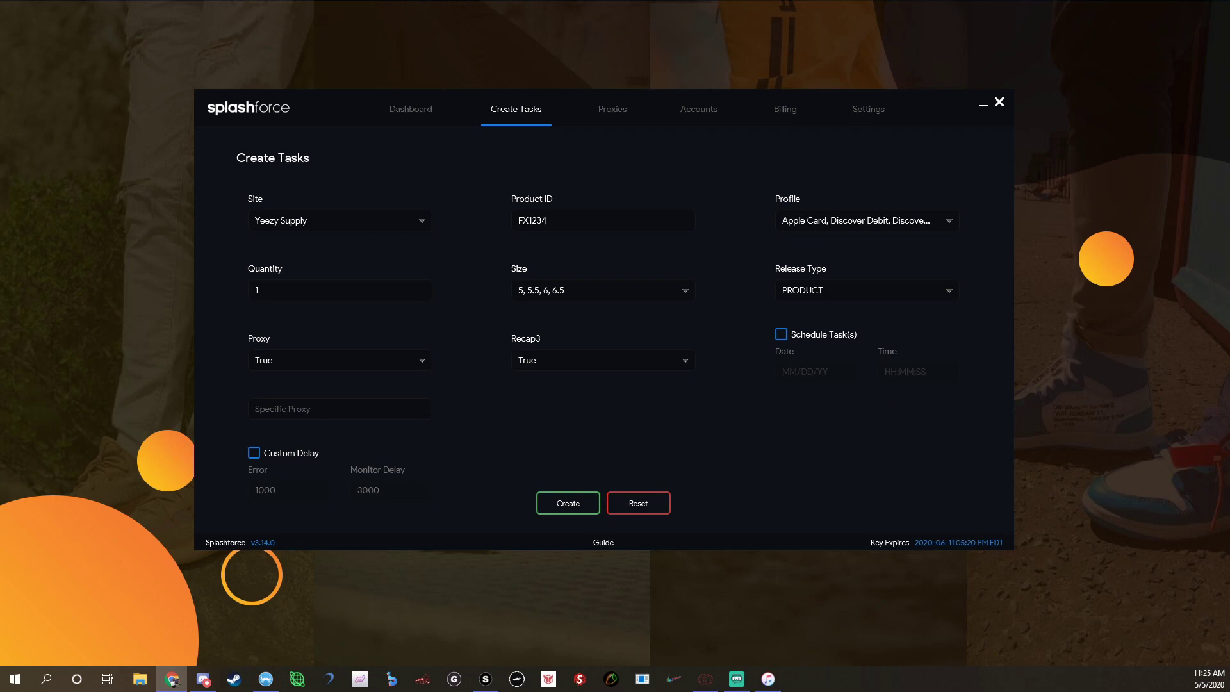
{"action": "left_click", "coordinate": [859, 117]}
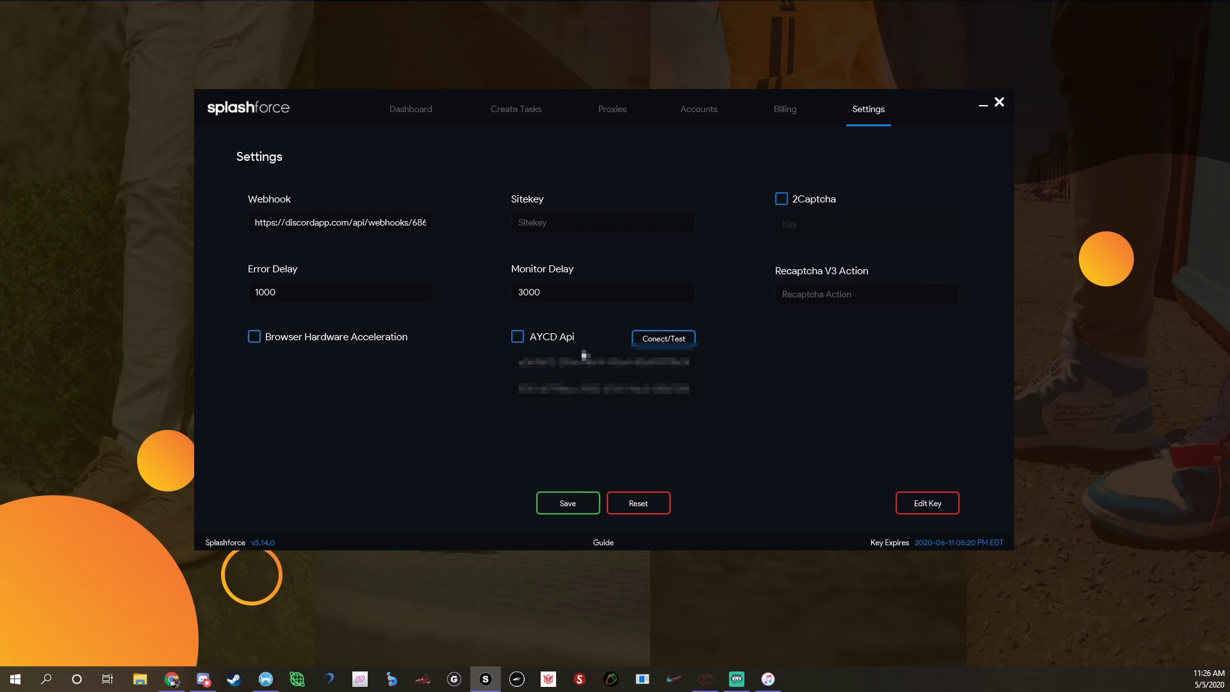
{"action": "left_click", "coordinate": [425, 117]}
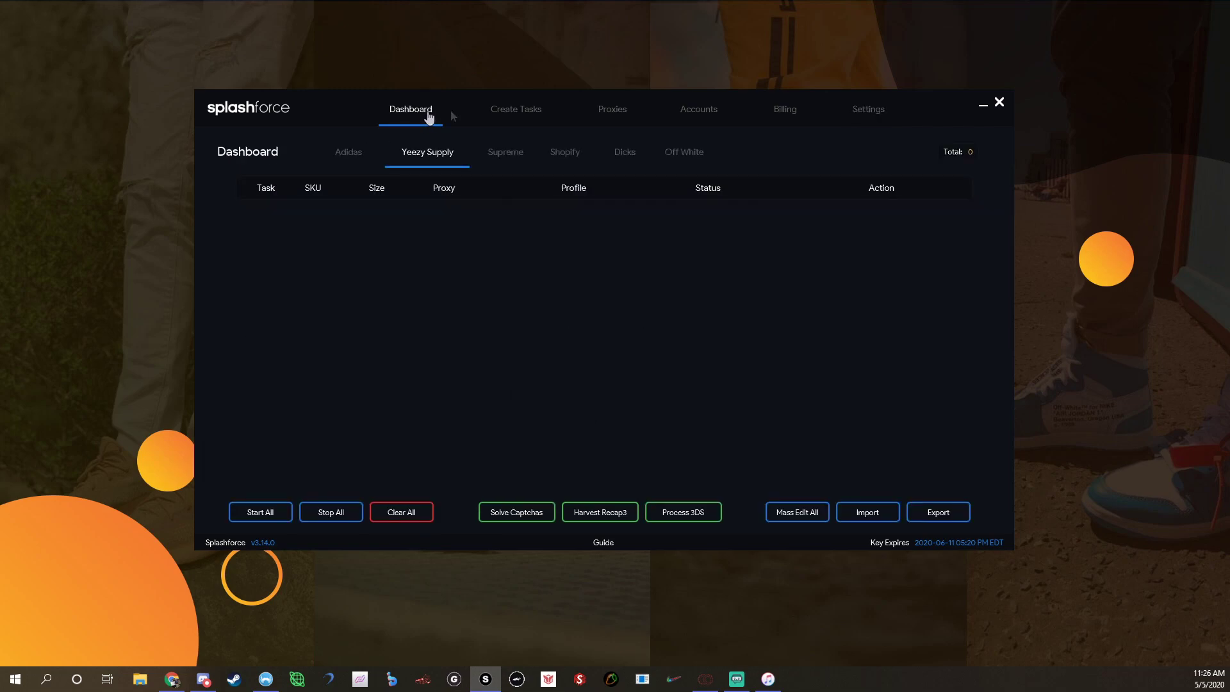
{"action": "left_click", "coordinate": [516, 110]}
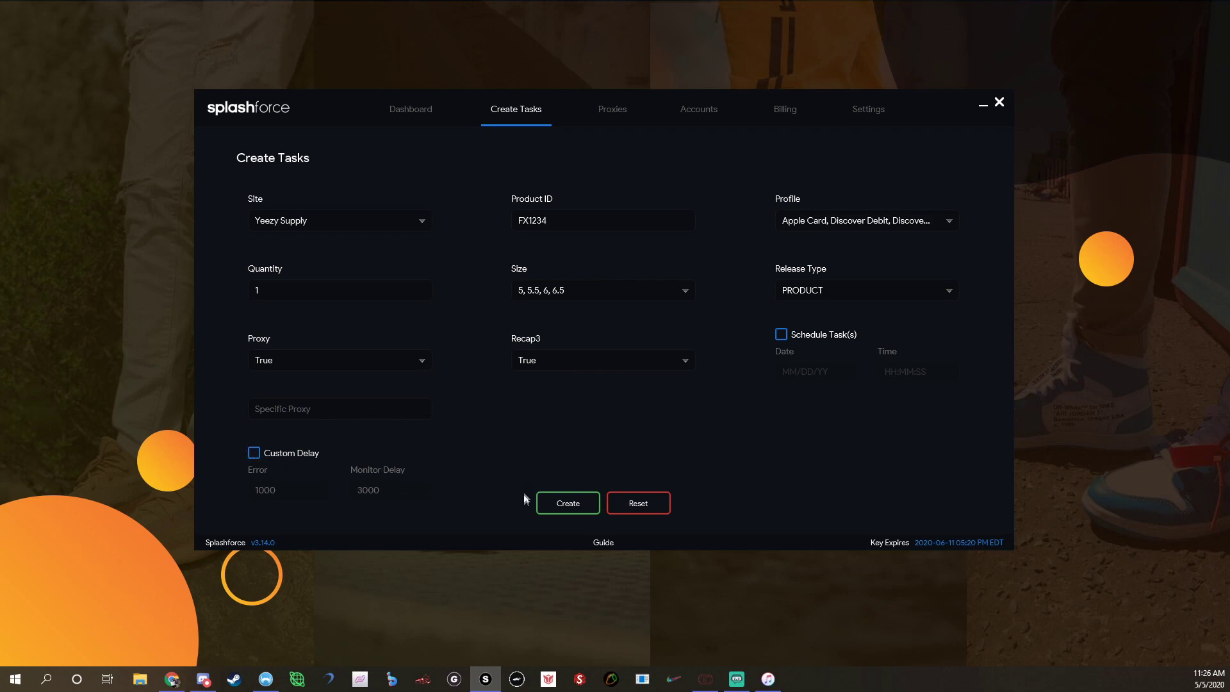
- Return to the dashboard and scroll through the 52 idle FX1234 Yeezy Supply tasks
{"action": "left_click", "coordinate": [418, 110]}
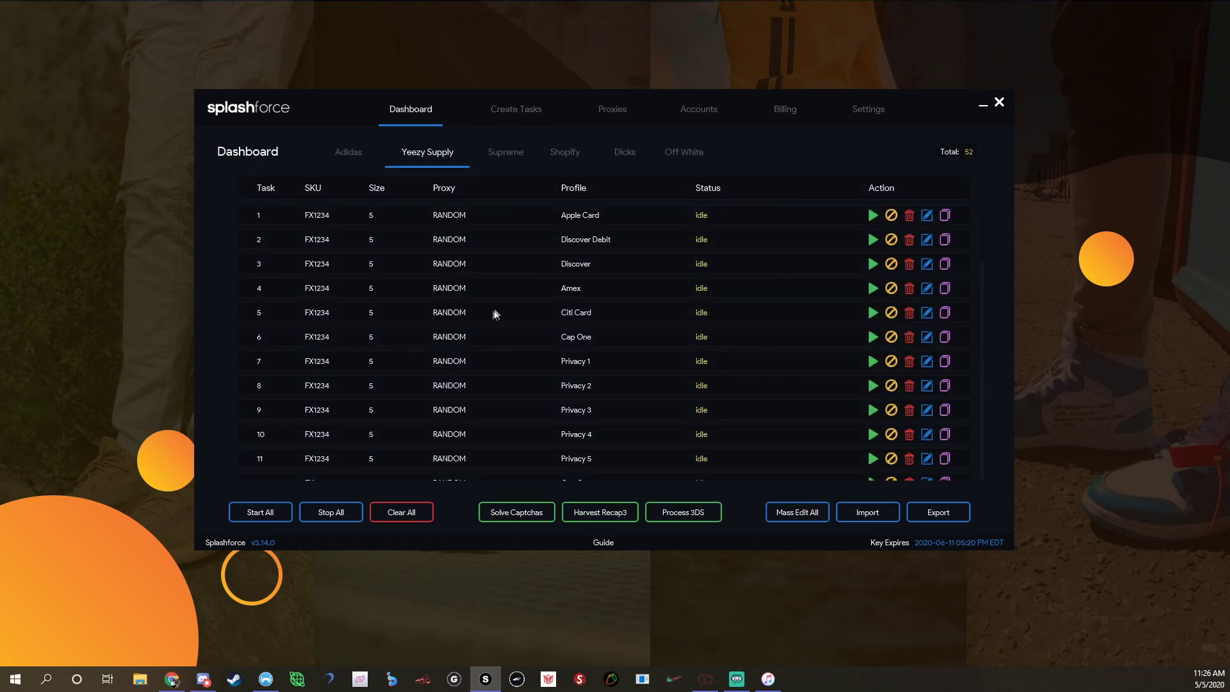
{"action": "scroll", "coordinate": [497, 310], "scroll_direction": "down", "scroll_amount": 10}
{"action": "scroll", "coordinate": [497, 312], "scroll_direction": "up", "scroll_amount": 7}
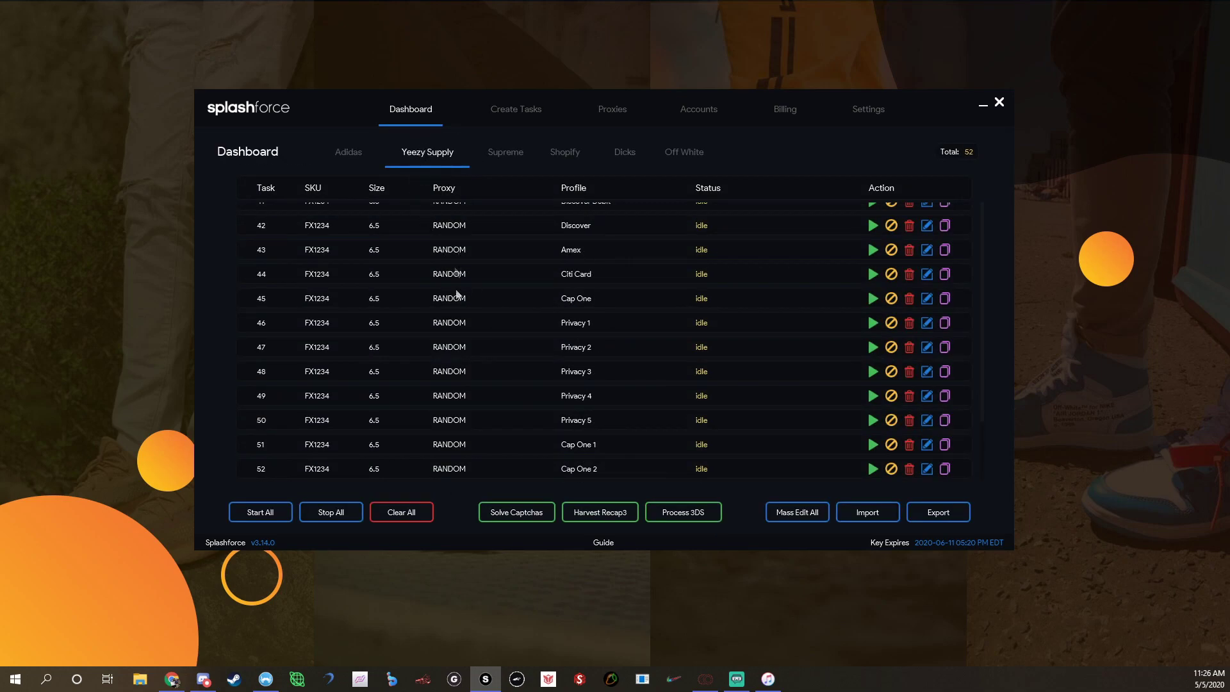
{"action": "scroll", "coordinate": [474, 370], "scroll_direction": "up", "scroll_amount": 3}
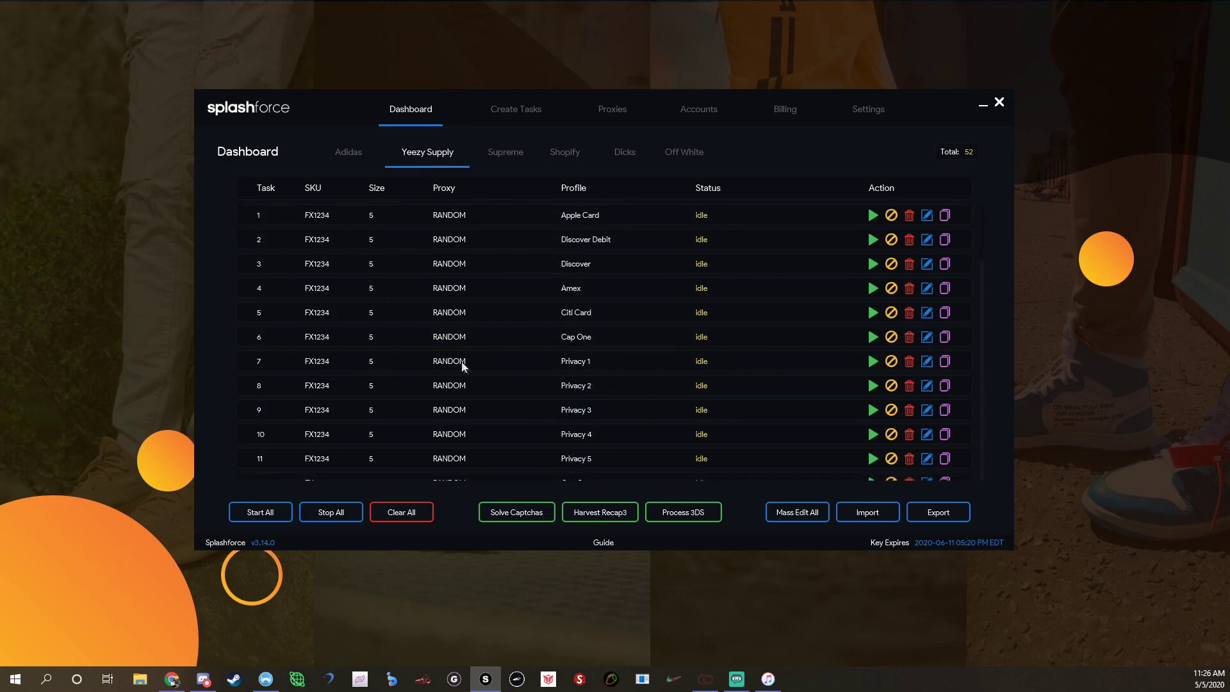
{"action": "scroll", "coordinate": [461, 363], "scroll_direction": "down", "scroll_amount": 13}
{"action": "scroll", "coordinate": [451, 346], "scroll_direction": "up", "scroll_amount": 10}
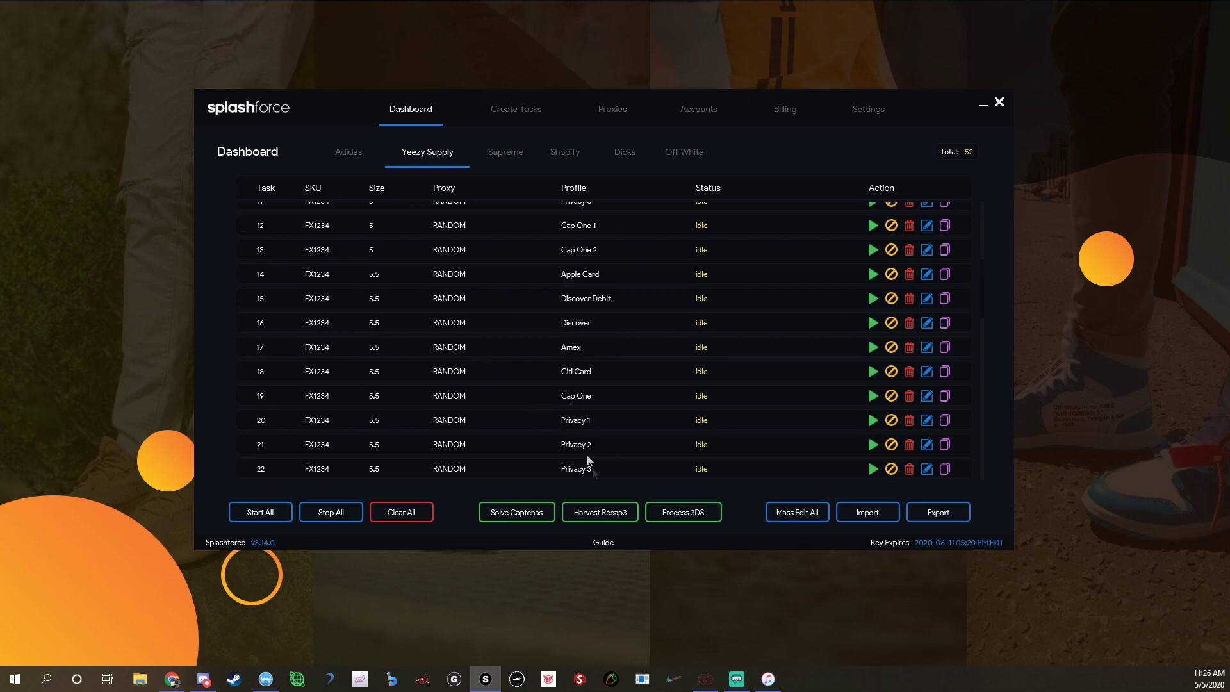
- Open the Recap3 Solver, move it aside, view the Default and Session 1 tabs, then close it
{"action": "left_click", "coordinate": [613, 522]}
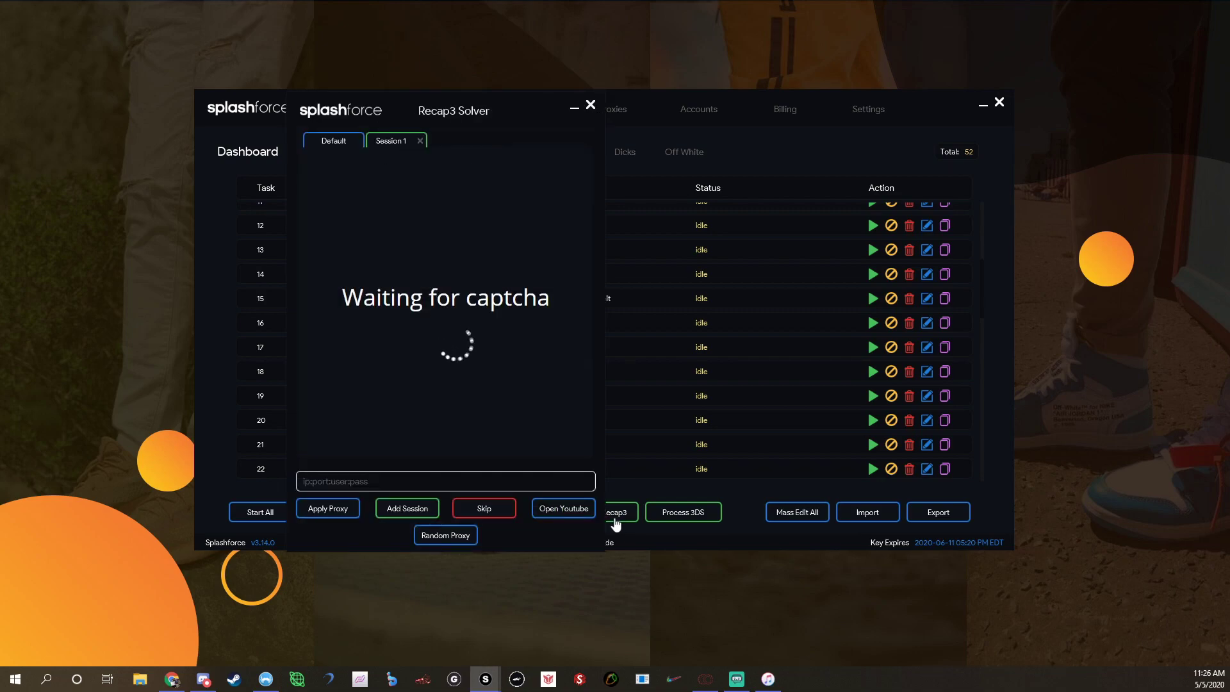
{"action": "left_click_drag", "start_coordinate": [465, 112], "coordinate": [399, 101]}
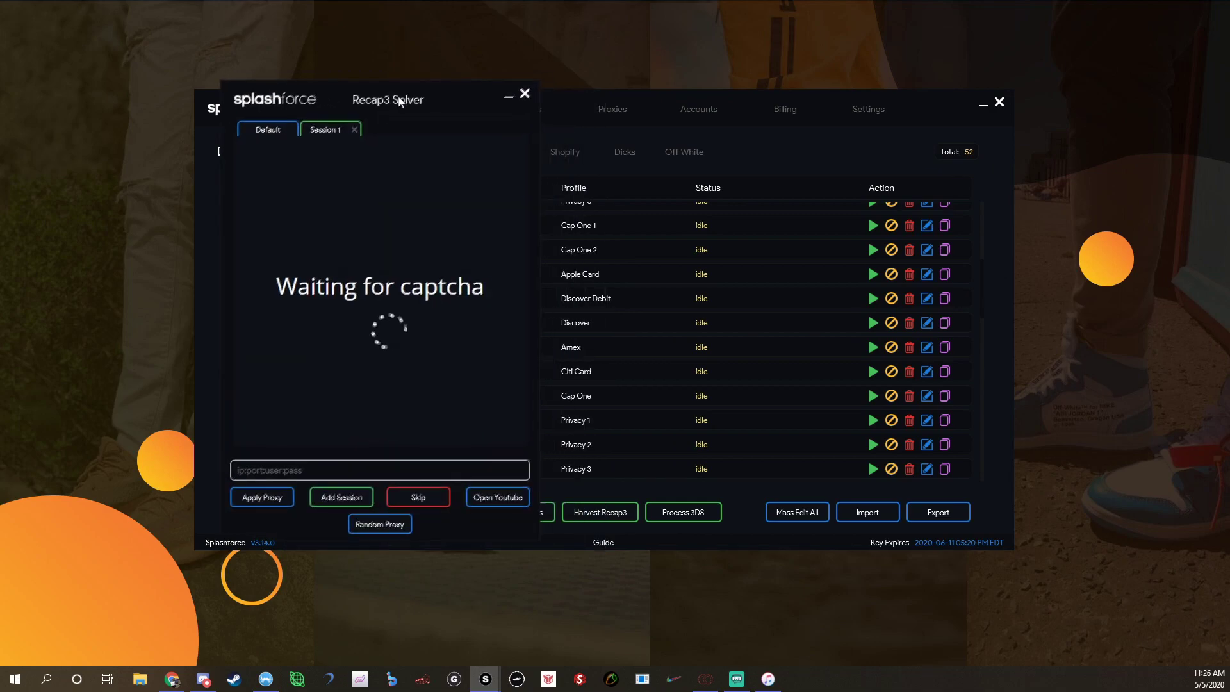
{"action": "left_click", "coordinate": [267, 134]}
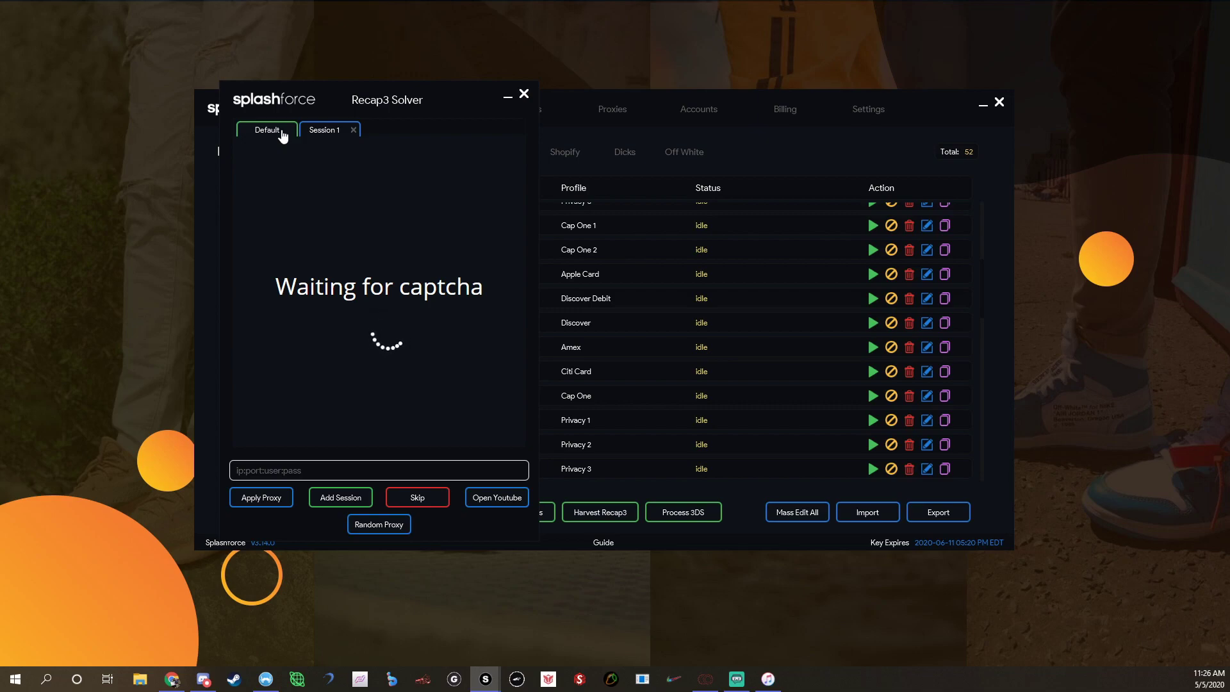
{"action": "left_click", "coordinate": [332, 133]}
{"action": "left_click", "coordinate": [524, 94]}
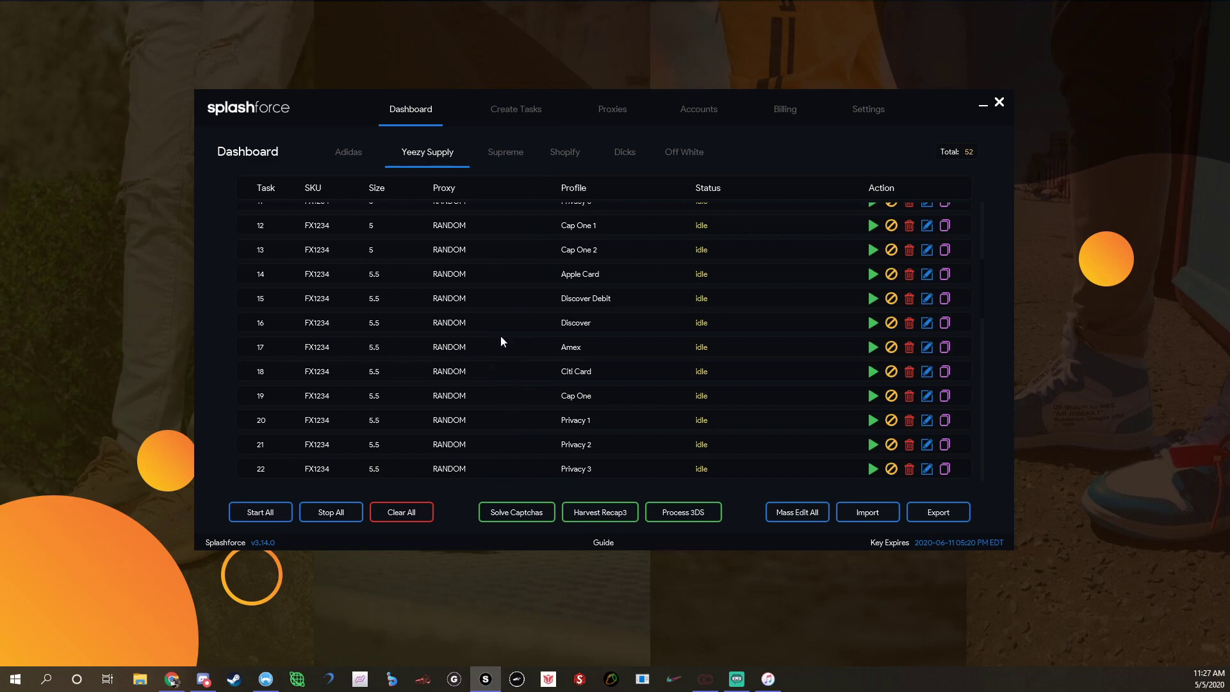
- Start a new task with site Adidas and product ID FX1234
{"action": "left_click", "coordinate": [541, 118]}
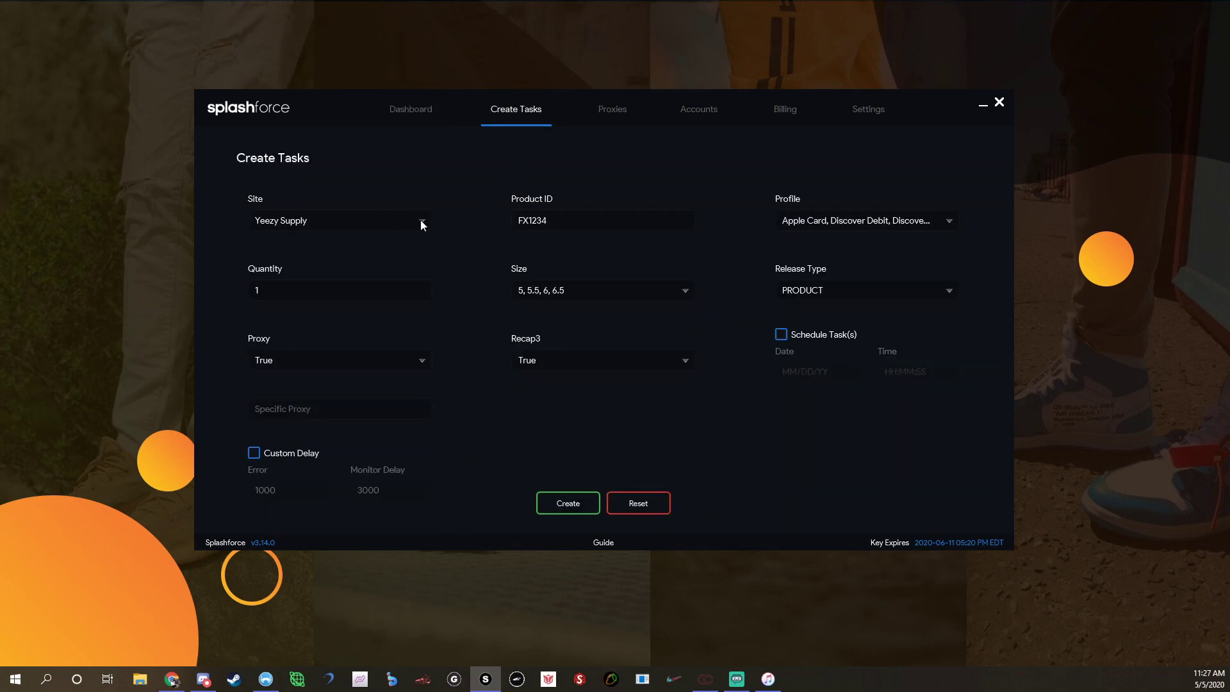
{"action": "left_click", "coordinate": [420, 221]}
{"action": "left_click", "coordinate": [325, 242]}
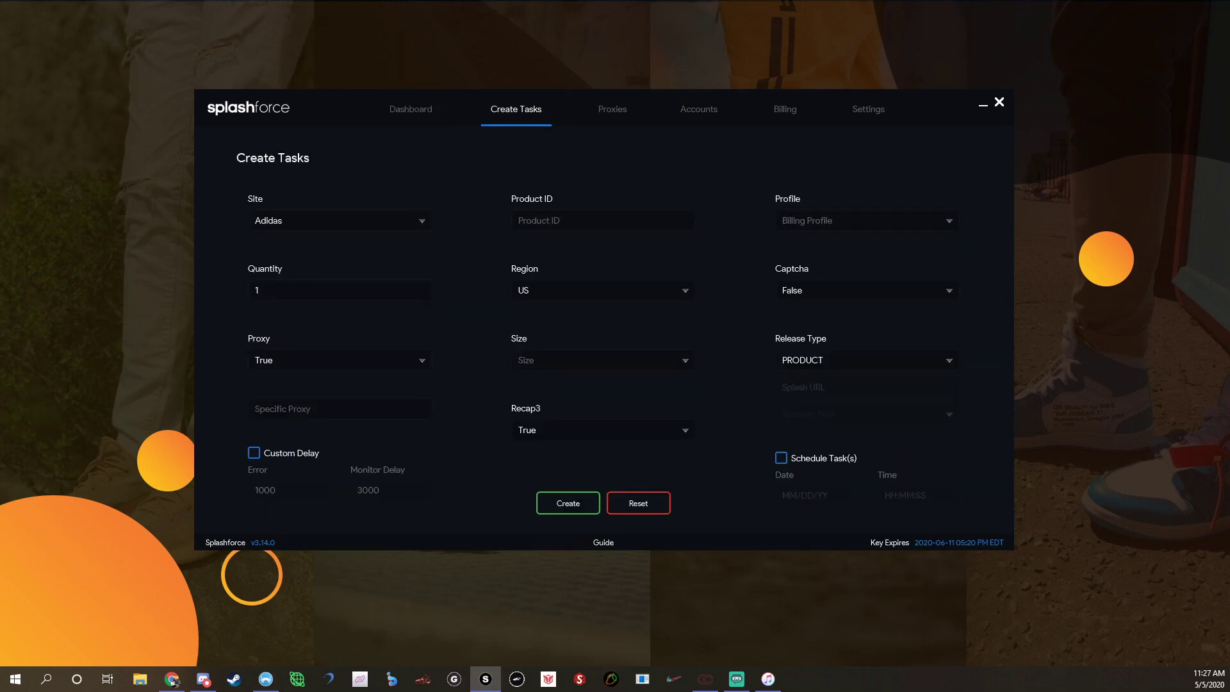
{"action": "left_click", "coordinate": [172, 679]}
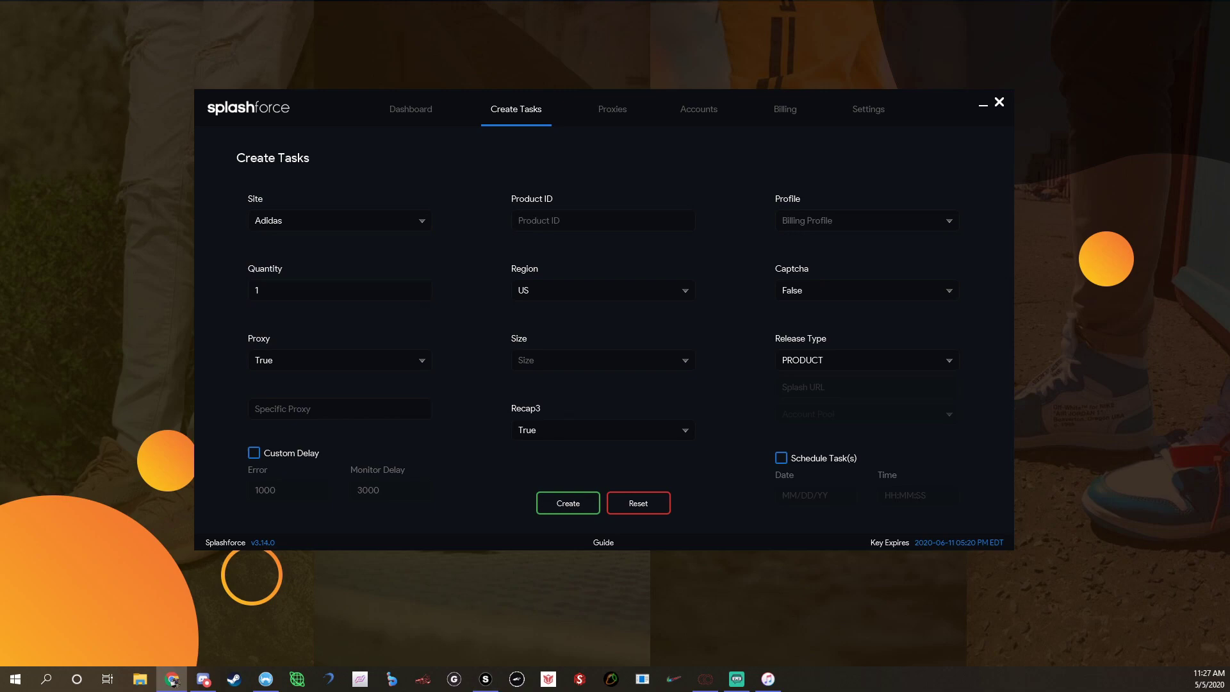
{"action": "left_click", "coordinate": [519, 220]}
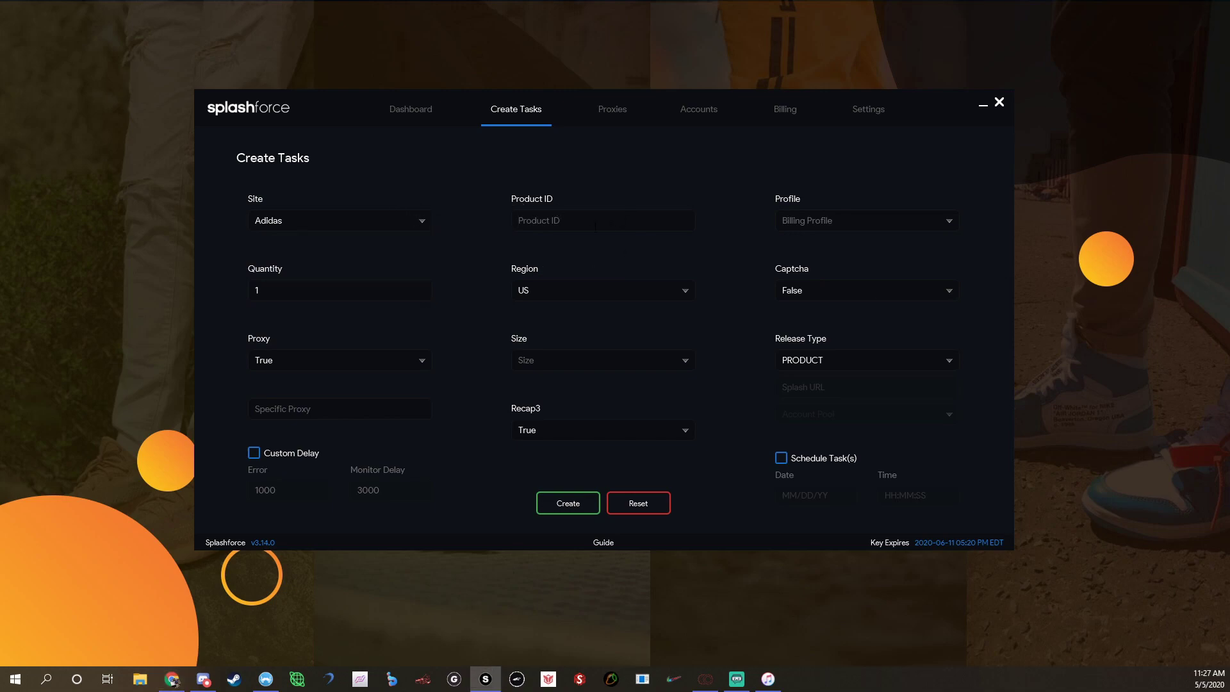
{"action": "type", "text": "FX1234"}
- Keep region US and set the release type to WAITING_ROOM
{"action": "left_click", "coordinate": [612, 291]}
{"action": "scroll", "coordinate": [577, 397], "scroll_direction": "down", "scroll_amount": 2}
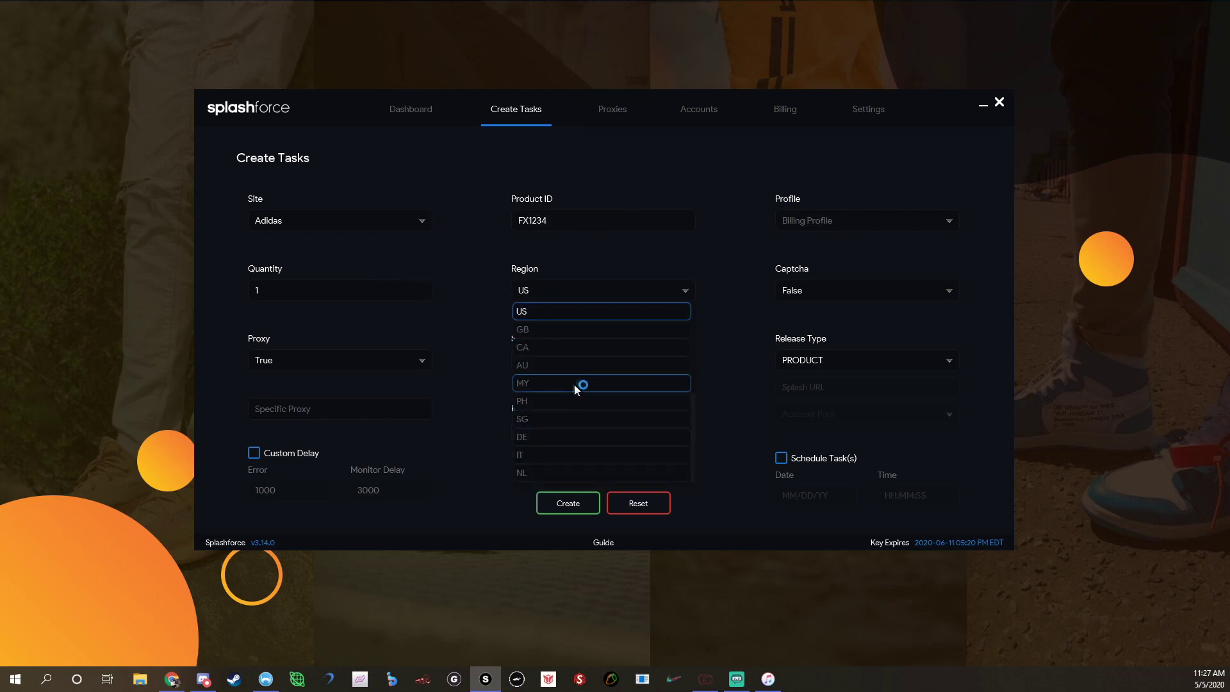
{"action": "scroll", "coordinate": [574, 385], "scroll_direction": "up", "scroll_amount": 2}
{"action": "left_click", "coordinate": [769, 297]}
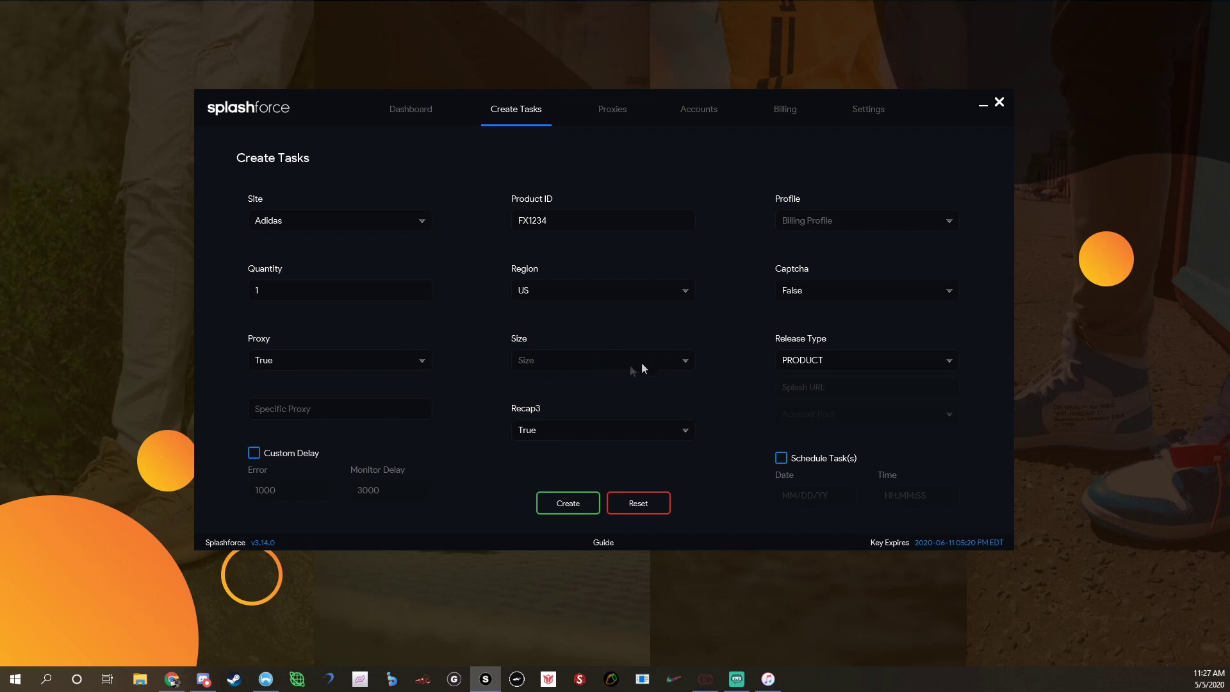
{"action": "left_click", "coordinate": [834, 362]}
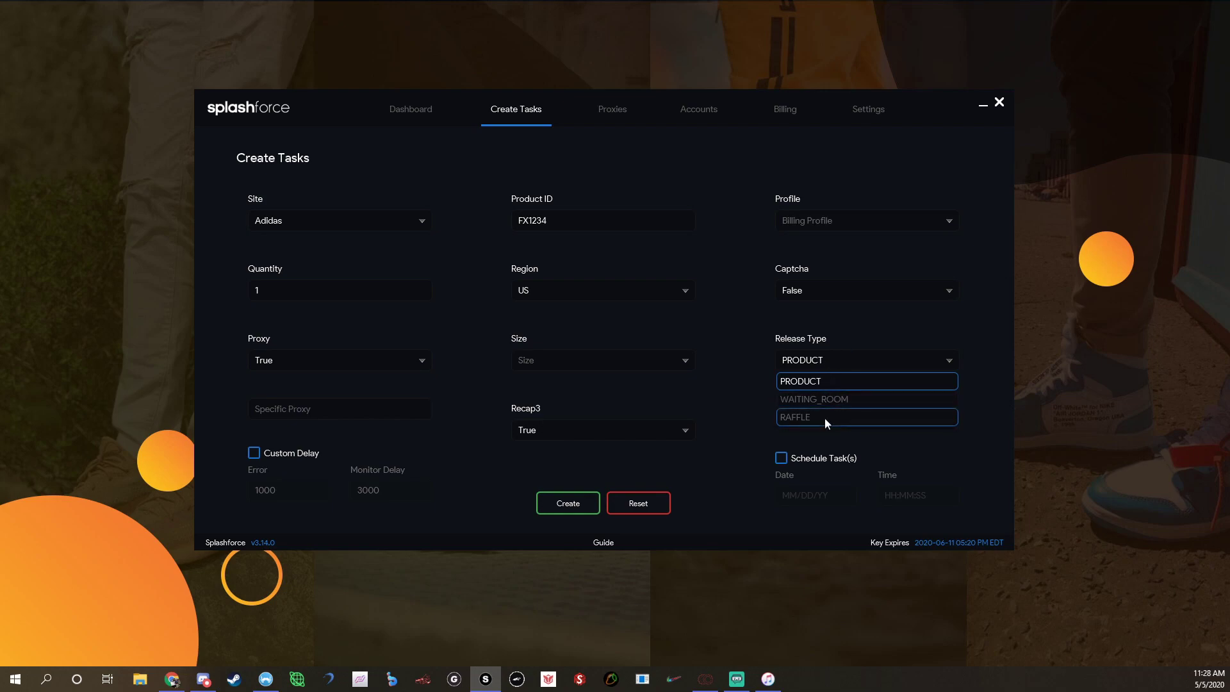
{"action": "left_click", "coordinate": [814, 379]}
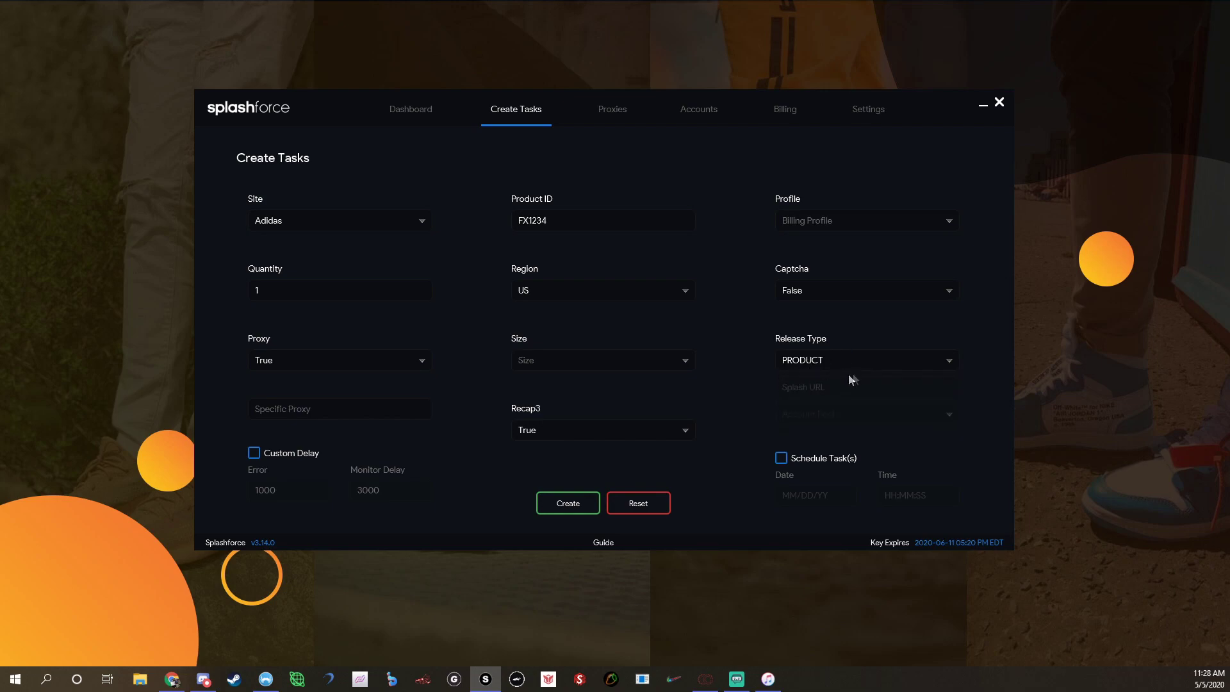
{"action": "left_click", "coordinate": [831, 359]}
{"action": "left_click", "coordinate": [817, 401]}
- Paste the Adidas Yeezy page address as the Splash URL, trim its end, and return to the dashboard
{"action": "left_click", "coordinate": [173, 680]}
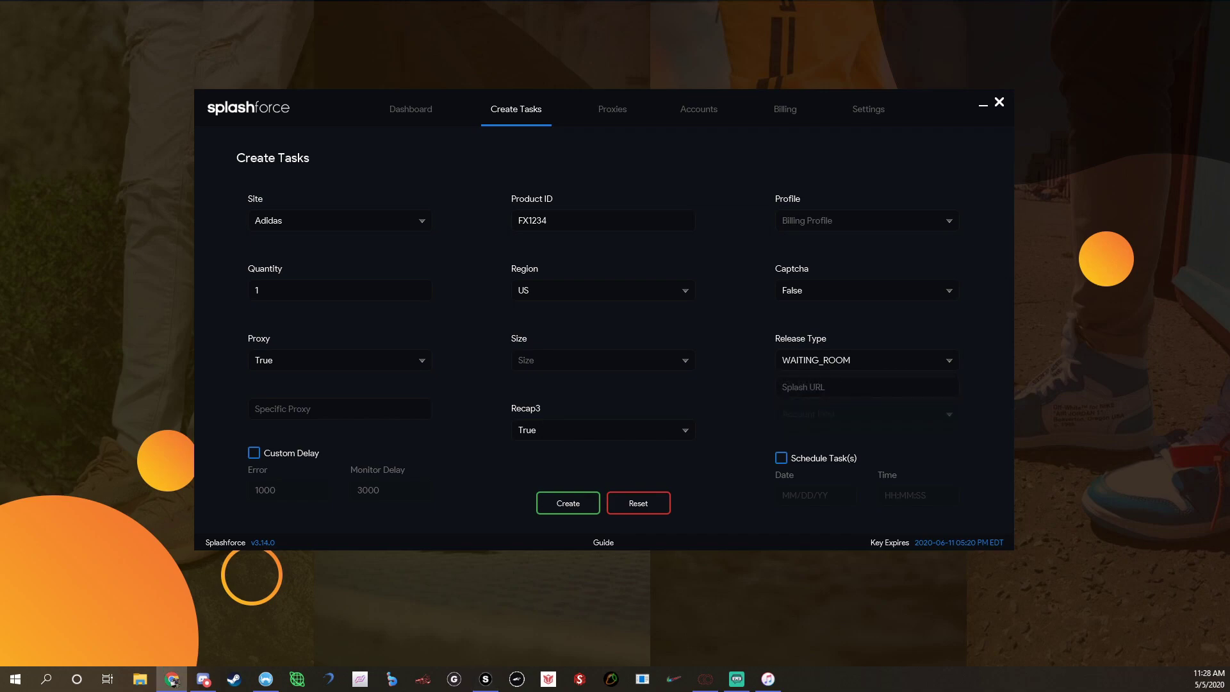
{"action": "left_click", "coordinate": [852, 388]}
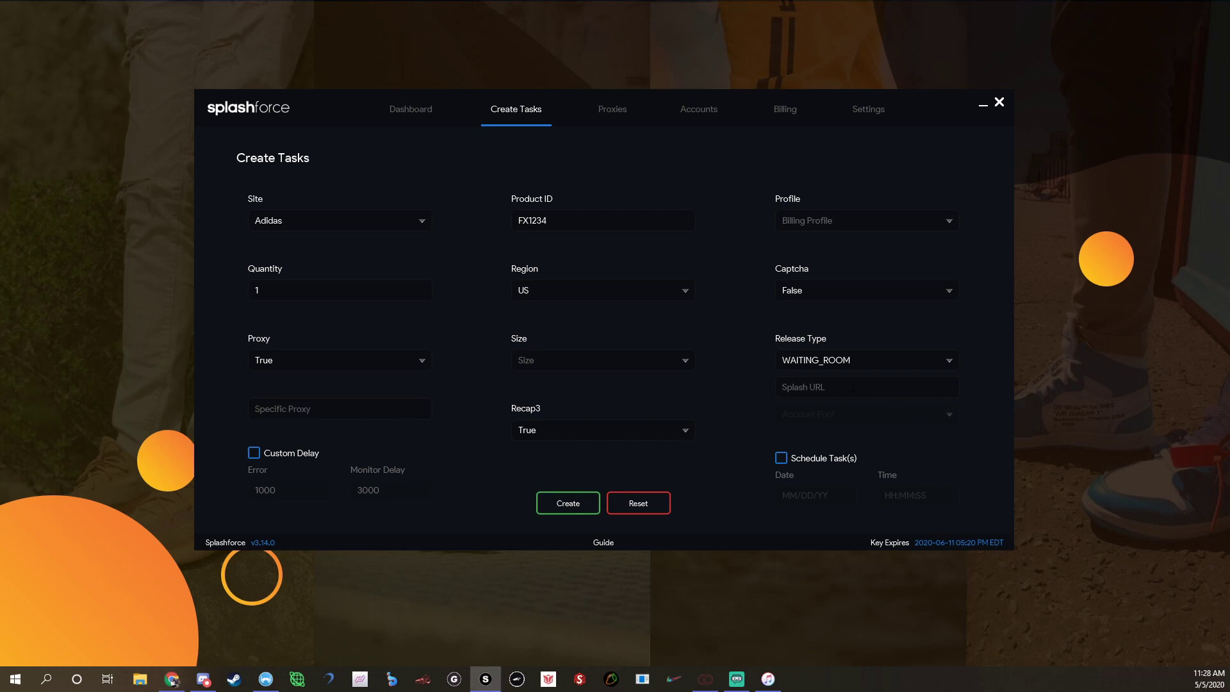
{"action": "type", "text": "https://www.adidas.com/us/yeezy"}
{"action": "left_click_drag", "start_coordinate": [921, 387], "coordinate": [749, 394]}
{"action": "key", "text": "End"}
{"action": "key", "text": "BackSpace"}
{"action": "key", "text": "BackSpace"}
{"action": "key", "text": "BackSpace"}
{"action": "key", "text": "BackSpace"}
{"action": "key", "text": "BackSpace"}
{"action": "key", "text": "BackSpace"}
{"action": "key", "text": "BackSpace"}
{"action": "key", "text": "BackSpace"}
{"action": "key", "text": "BackSpace"}
{"action": "key", "text": "BackSpace"}
{"action": "key", "text": "BackSpace"}
{"action": "key", "text": "BackSpace"}
{"action": "key", "text": "BackSpace"}
{"action": "key", "text": "BackSpace"}
{"action": "key", "text": "BackSpace"}
{"action": "key", "text": "BackSpace"}
{"action": "key", "text": "BackSpace"}
{"action": "key", "text": "BackSpace"}
{"action": "key", "text": "BackSpace"}
{"action": "key", "text": "BackSpace"}
{"action": "key", "text": "BackSpace"}
{"action": "left_click", "coordinate": [411, 109]}
- Compare the Adidas and Yeezy Supply task lists, check Proxies and Account Pools, then return to the dashboard
{"action": "left_click", "coordinate": [356, 154]}
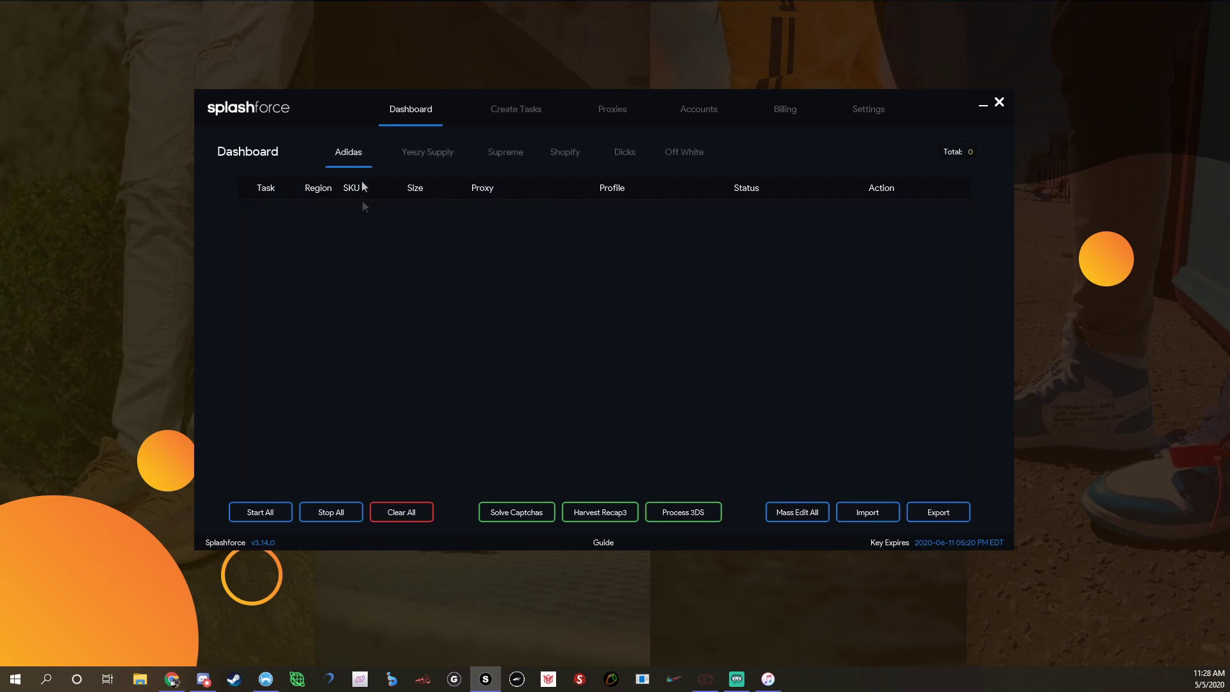
{"action": "left_click", "coordinate": [423, 155]}
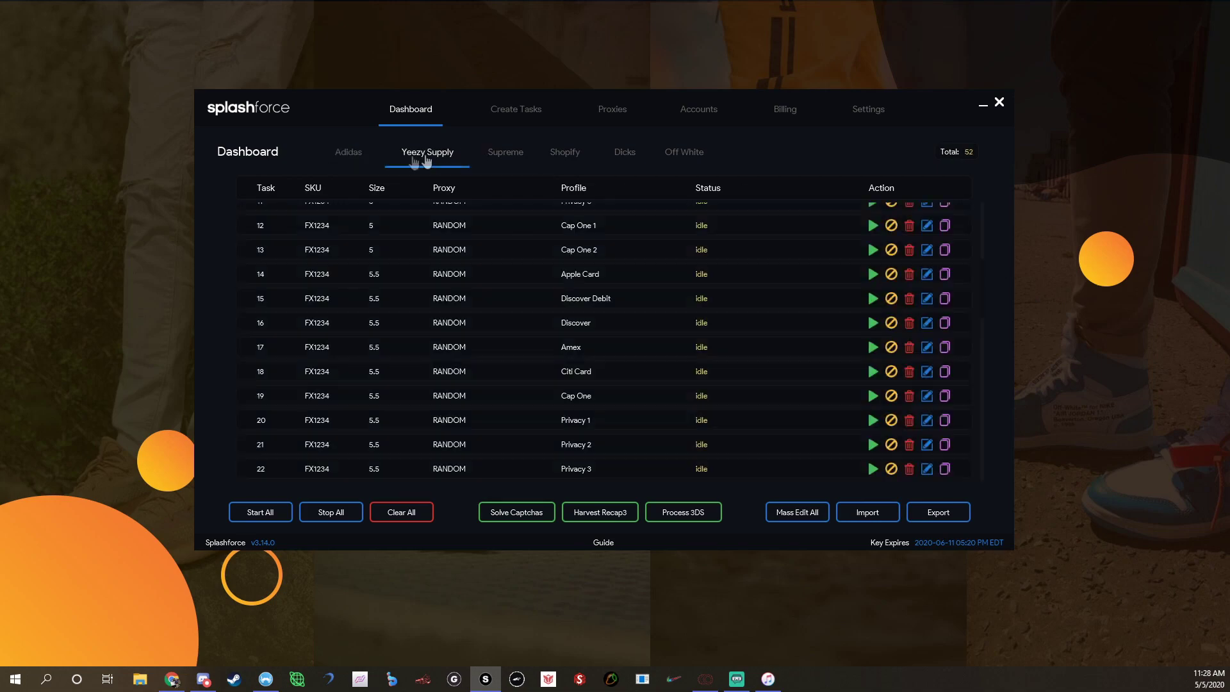
{"action": "left_click", "coordinate": [368, 154]}
{"action": "left_click", "coordinate": [411, 157]}
{"action": "left_click", "coordinate": [367, 159]}
{"action": "left_click", "coordinate": [608, 123]}
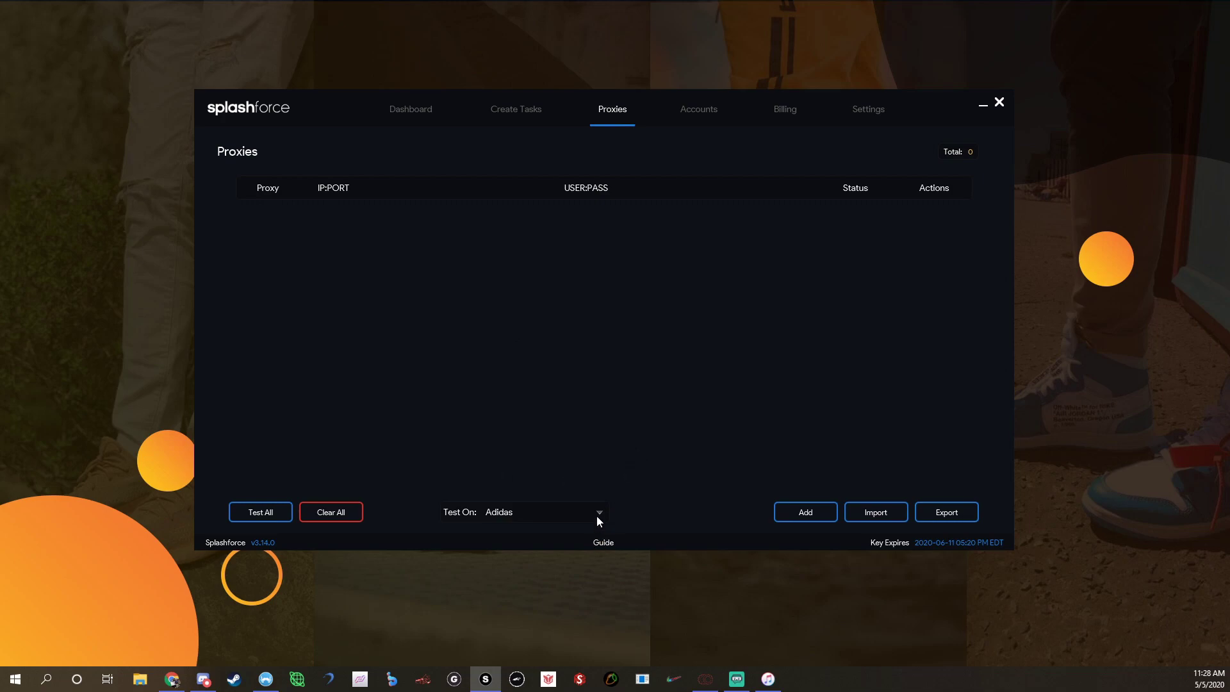
{"action": "left_click", "coordinate": [702, 120]}
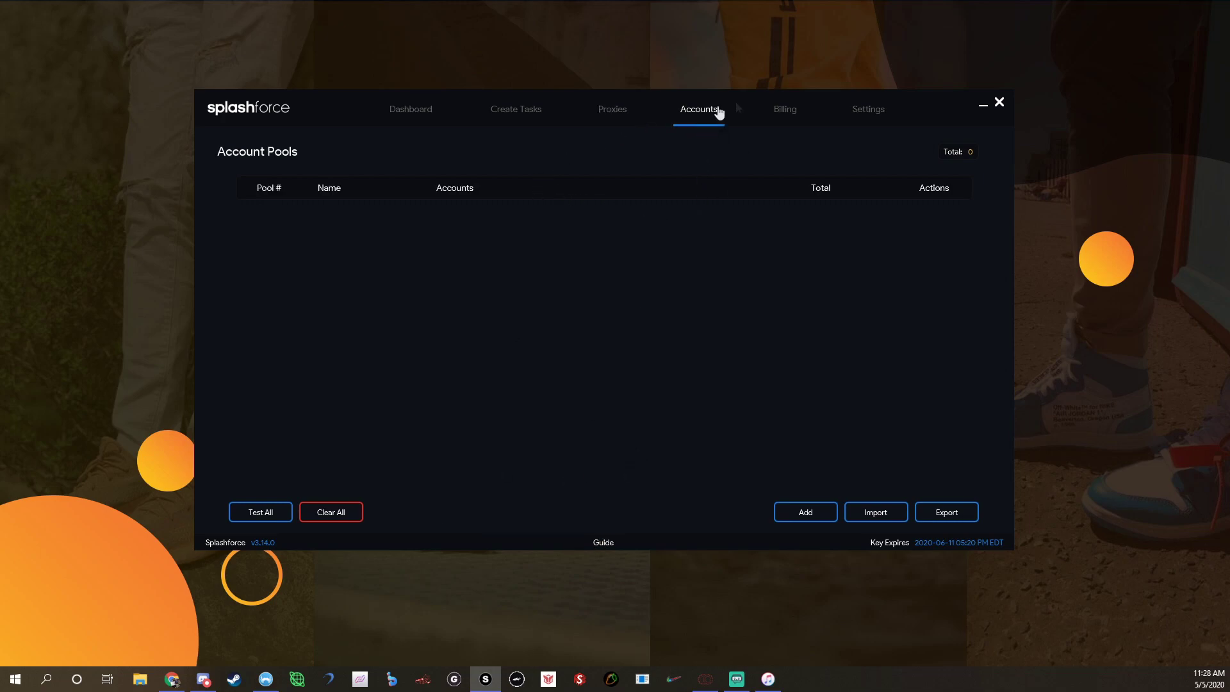
{"action": "left_click", "coordinate": [408, 113]}
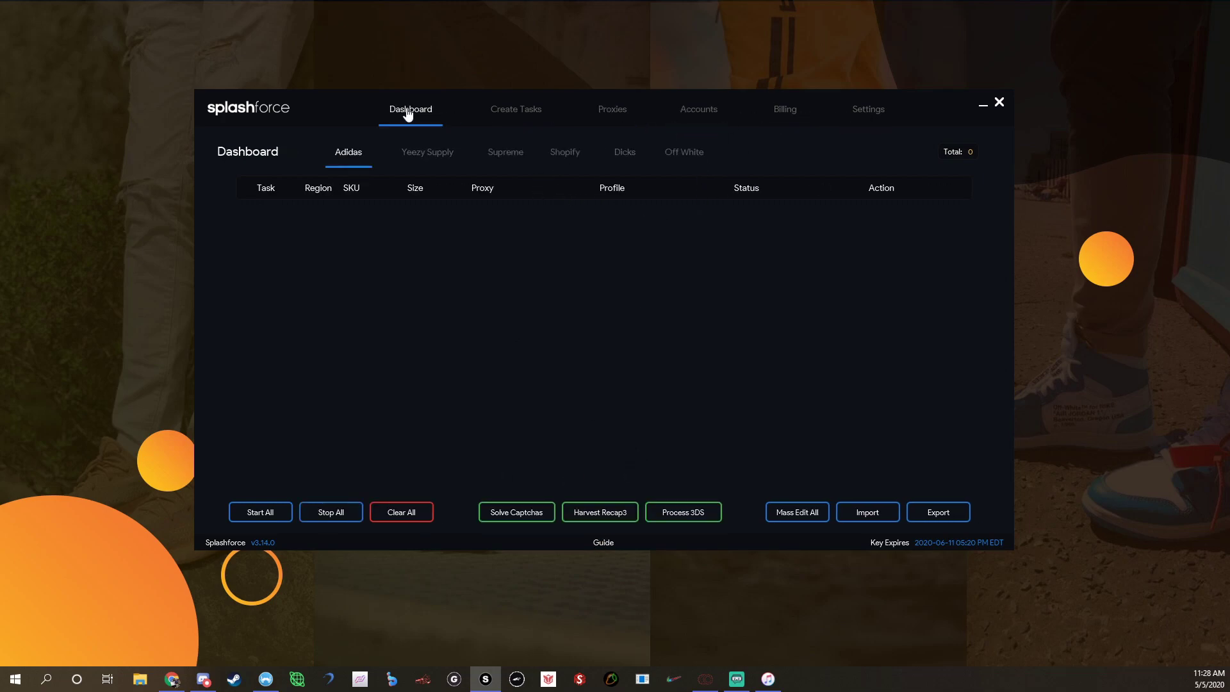